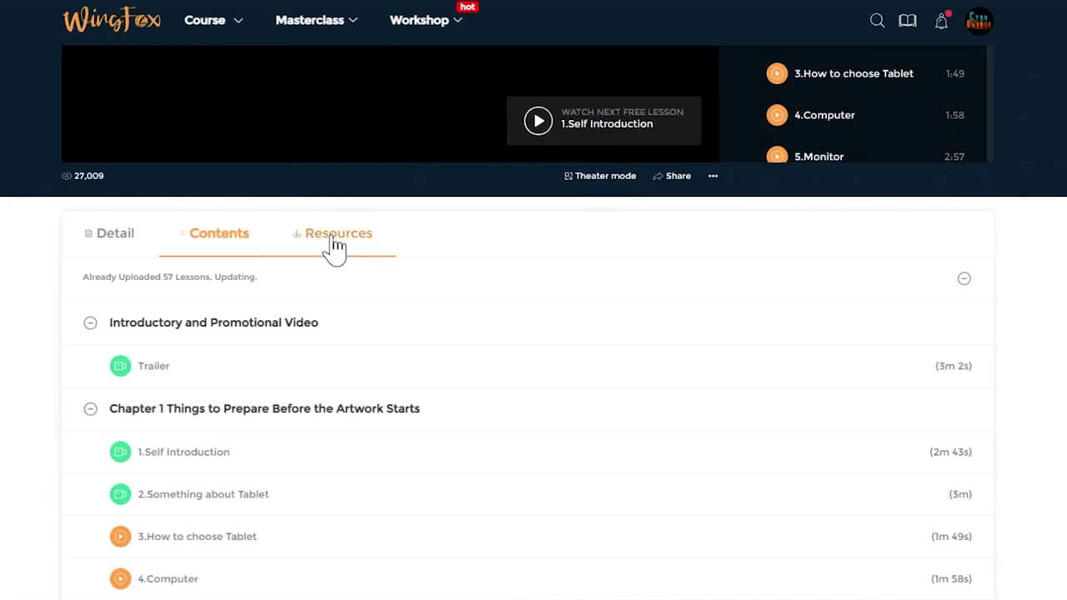
# Check the Resources tab, then highlight the 57 uploaded lessons note and scroll the contents list.
pyautogui.click(336, 242)
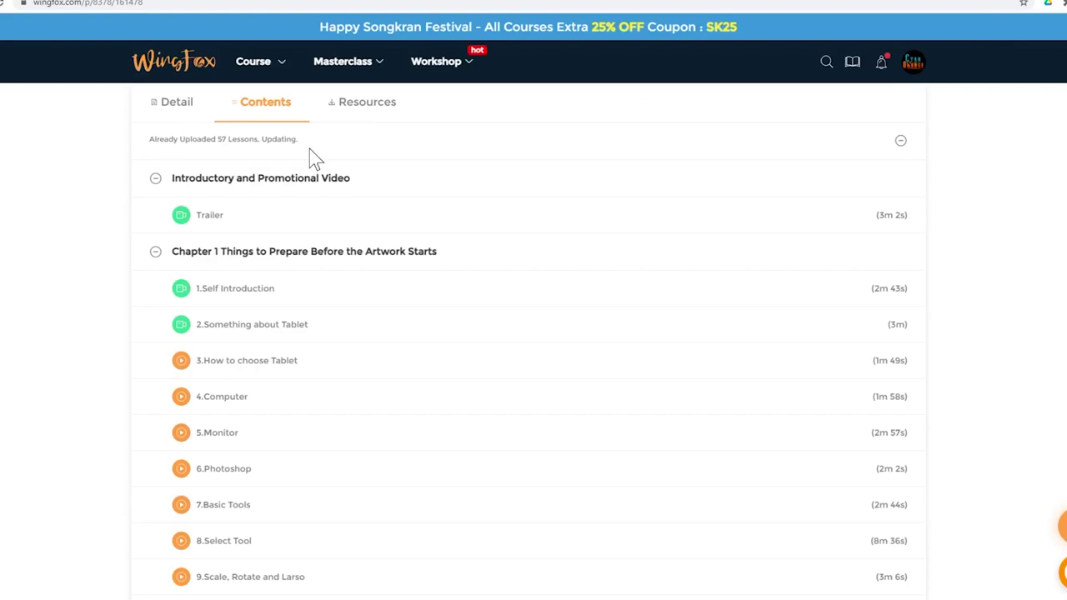
pyautogui.moveTo(309, 149); pyautogui.dragTo(181, 140)
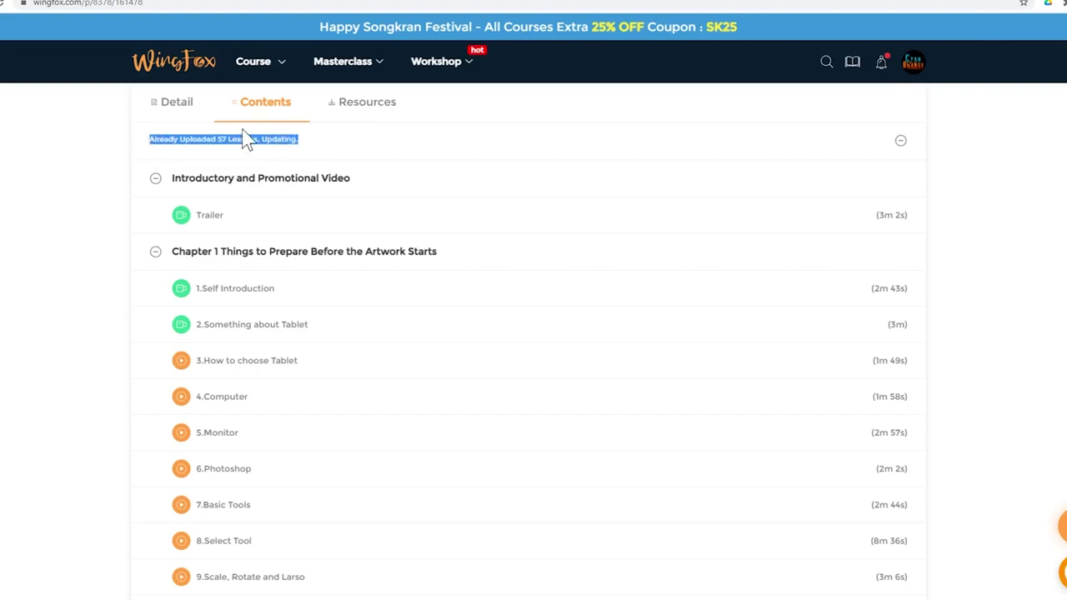
pyautogui.scroll(-4, 362, 214)
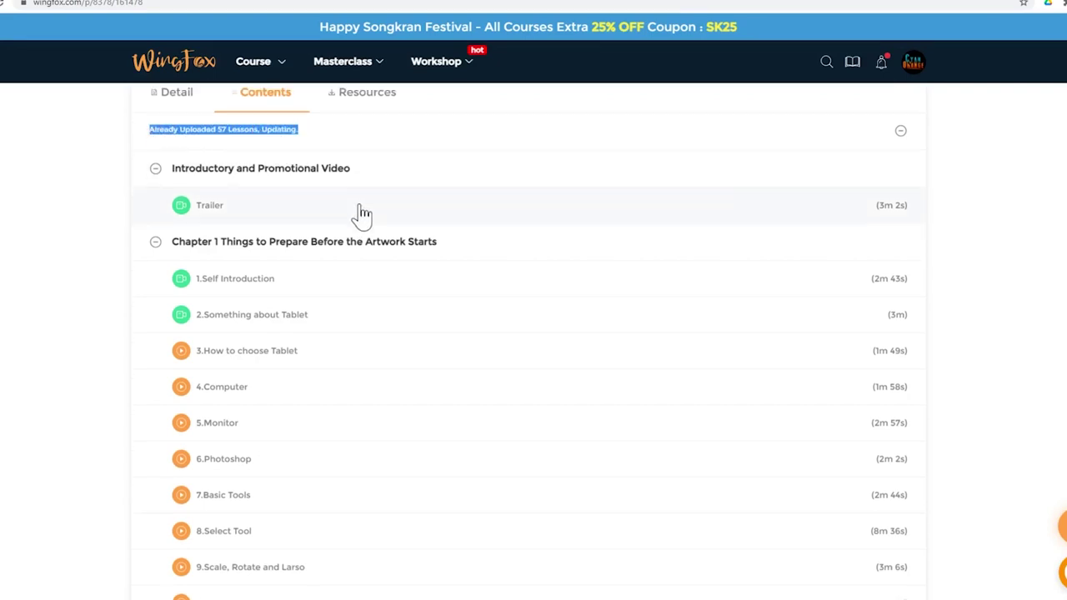
pyautogui.scroll(-4, 360, 215)
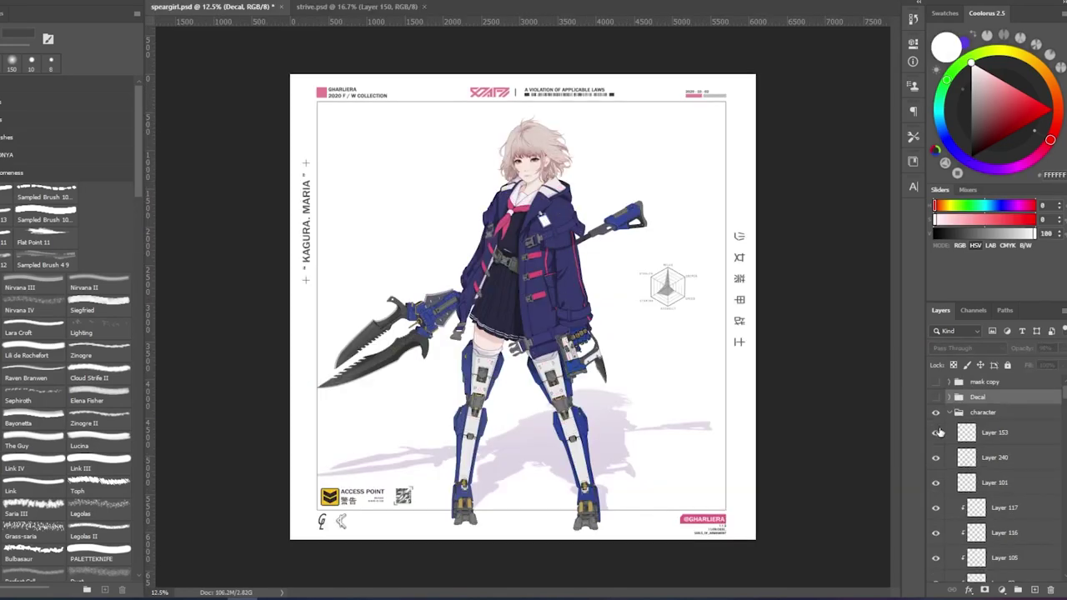
# Hide the strive artwork's color folder to reveal the line art.
pyautogui.scroll(-5, 942, 442)
pyautogui.scroll(-1, 953, 453)
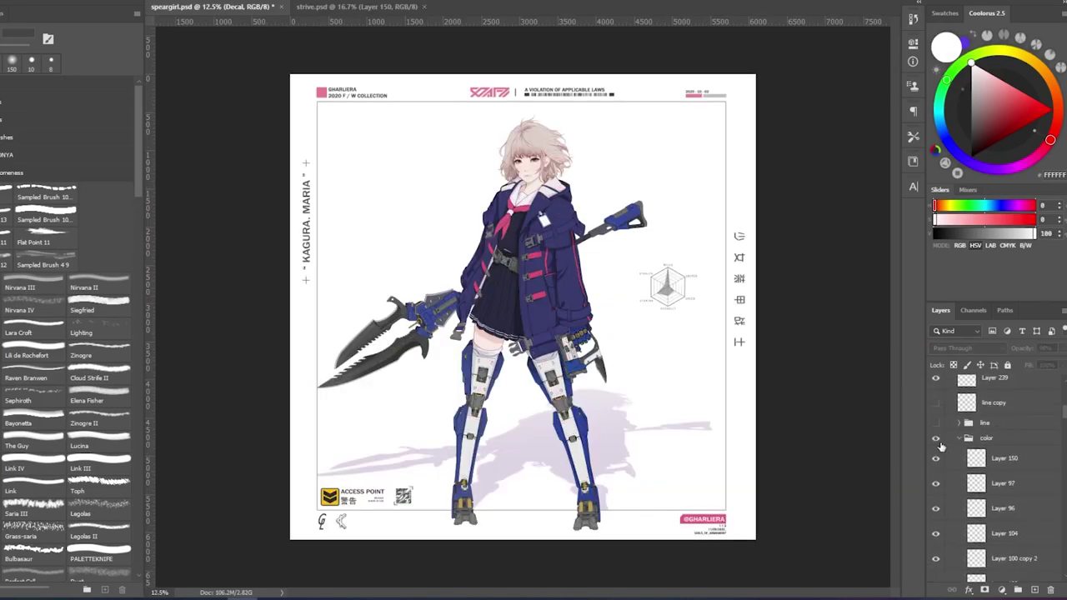
pyautogui.click(937, 439)
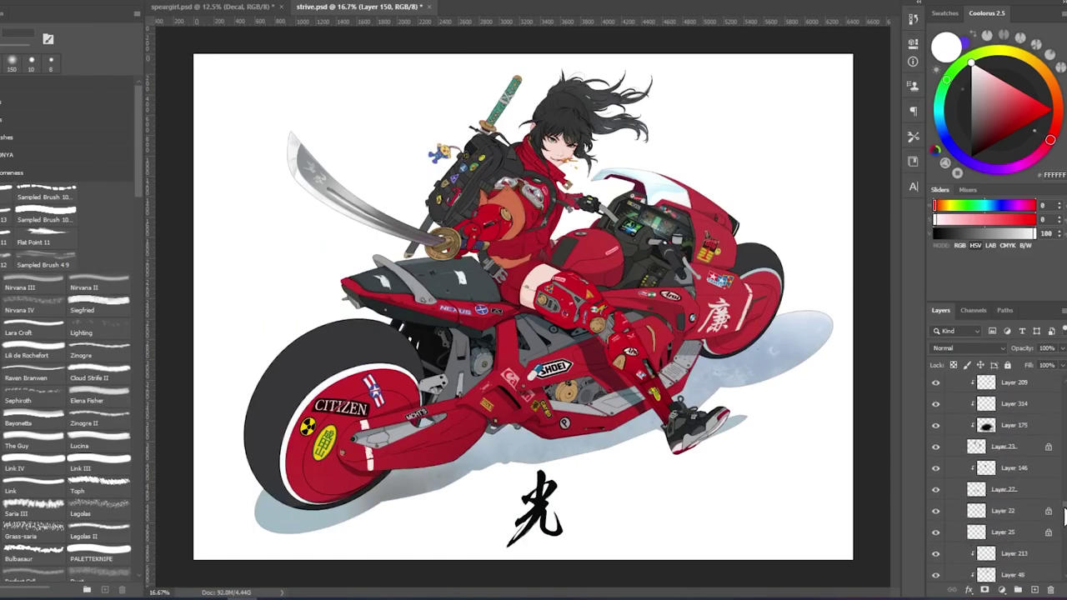
pyautogui.moveTo(1064, 517); pyautogui.dragTo(1061, 577)
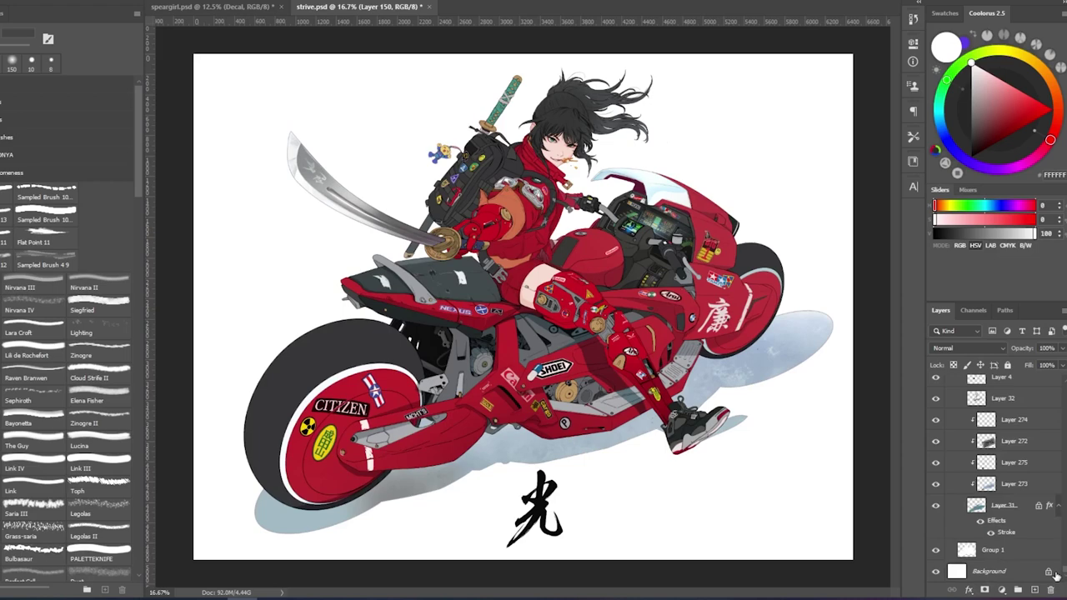
# Solo the shadow layer with Alt-clicks, restore all layers, then isolate one grey-stroke layer.
pyautogui.keyDown('alt'); pyautogui.click(935, 448); pyautogui.keyUp('alt')
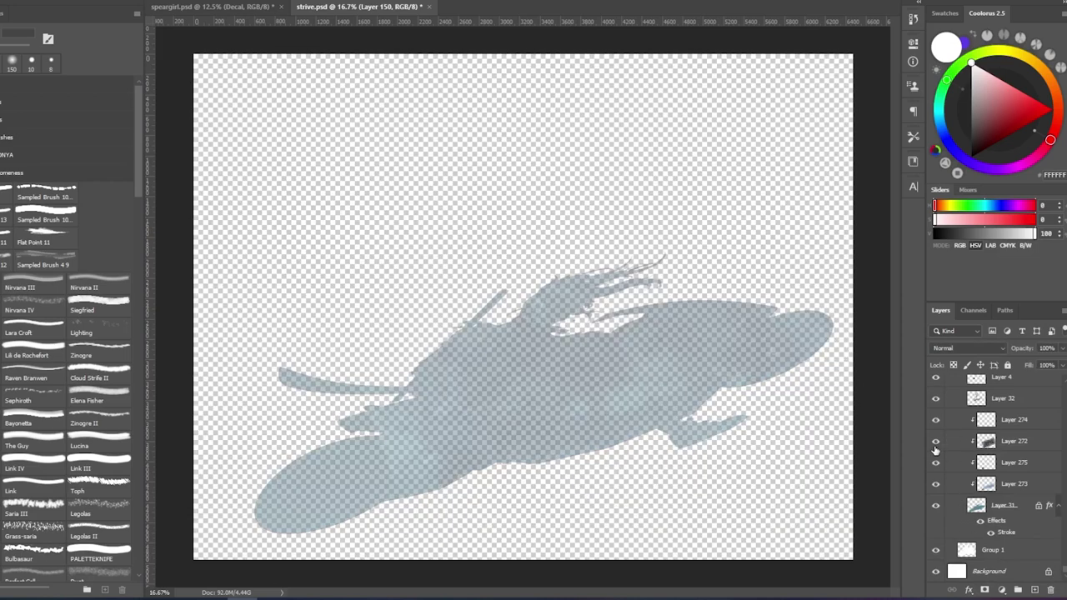
pyautogui.keyDown('alt'); pyautogui.click(935, 447); pyautogui.keyUp('alt')
pyautogui.keyDown('alt'); pyautogui.click(937, 473); pyautogui.keyUp('alt')
pyautogui.keyDown('alt'); pyautogui.click(937, 474); pyautogui.keyUp('alt')
pyautogui.scroll(2, 939, 467)
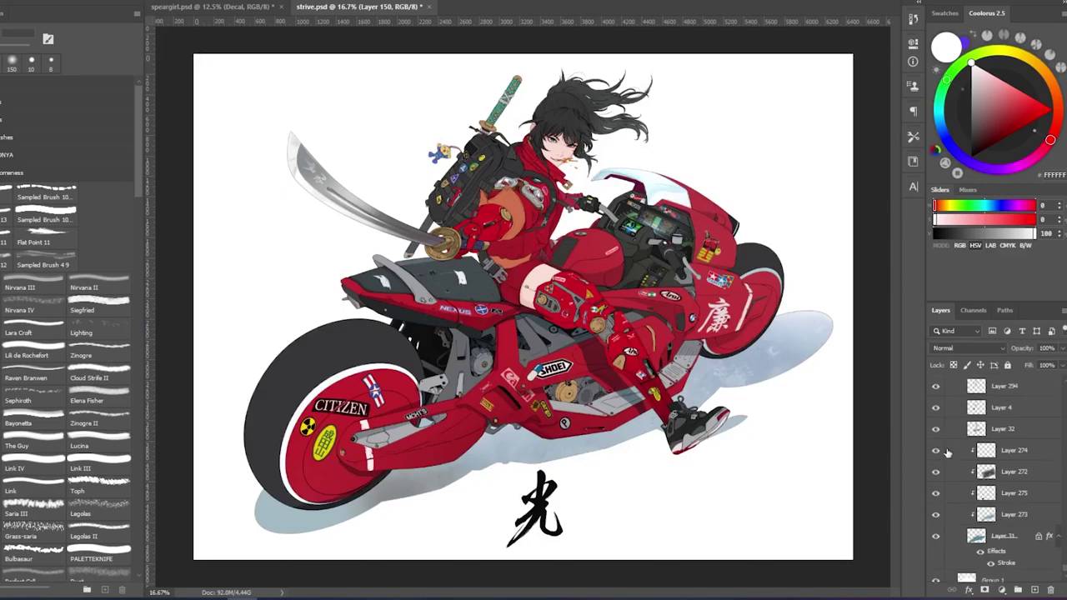
pyautogui.keyDown('alt'); pyautogui.click(935, 448); pyautogui.keyUp('alt')
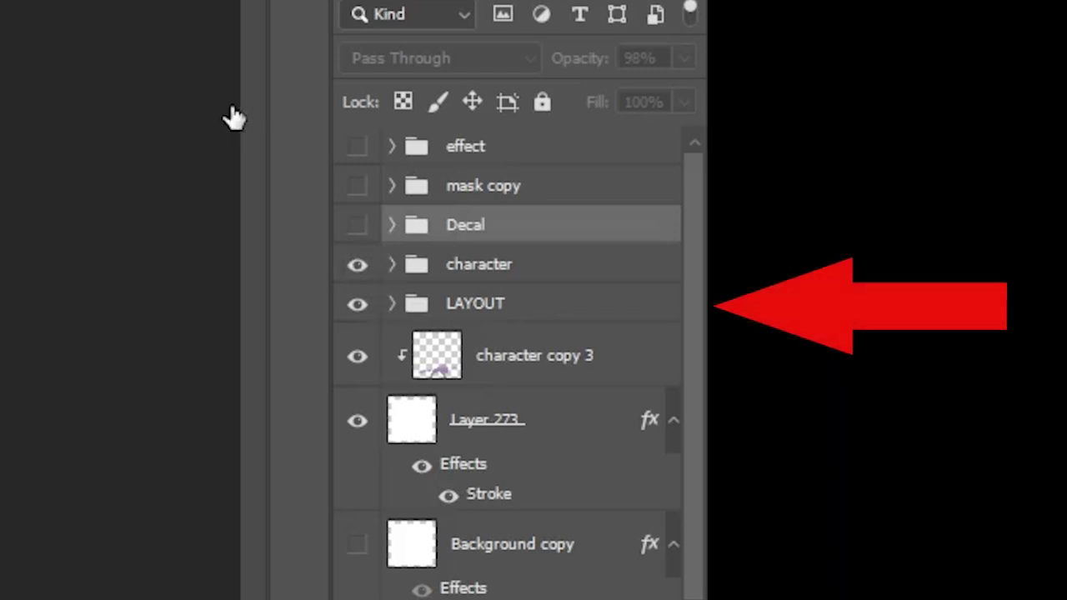
# Toggle the character group, choose the basic hard round brush and add a new empty layer.
pyautogui.click(355, 273)
pyautogui.click(355, 273)
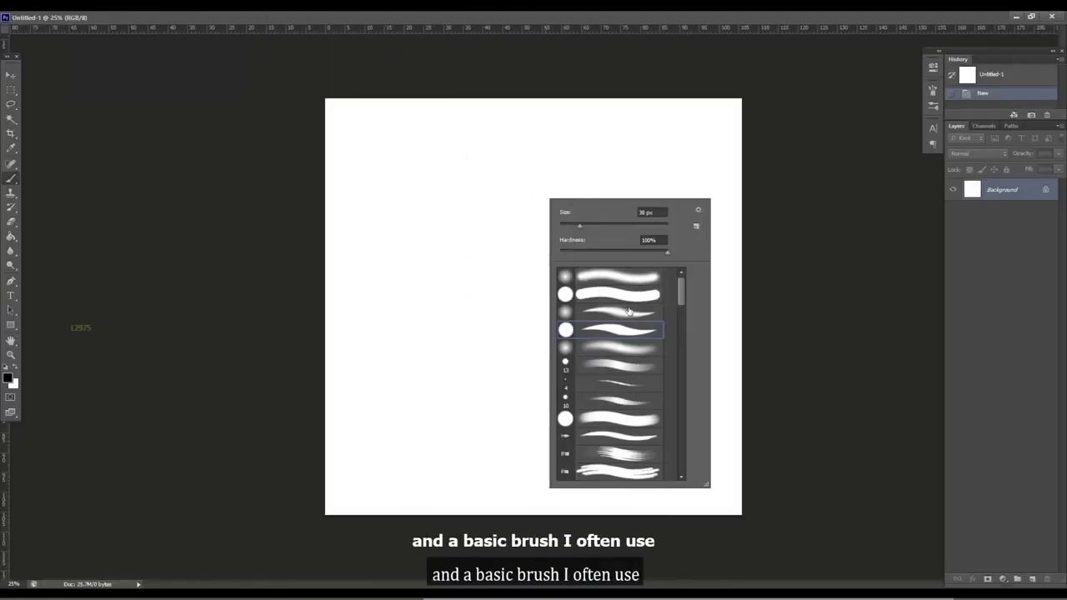
pyautogui.click(476, 198)
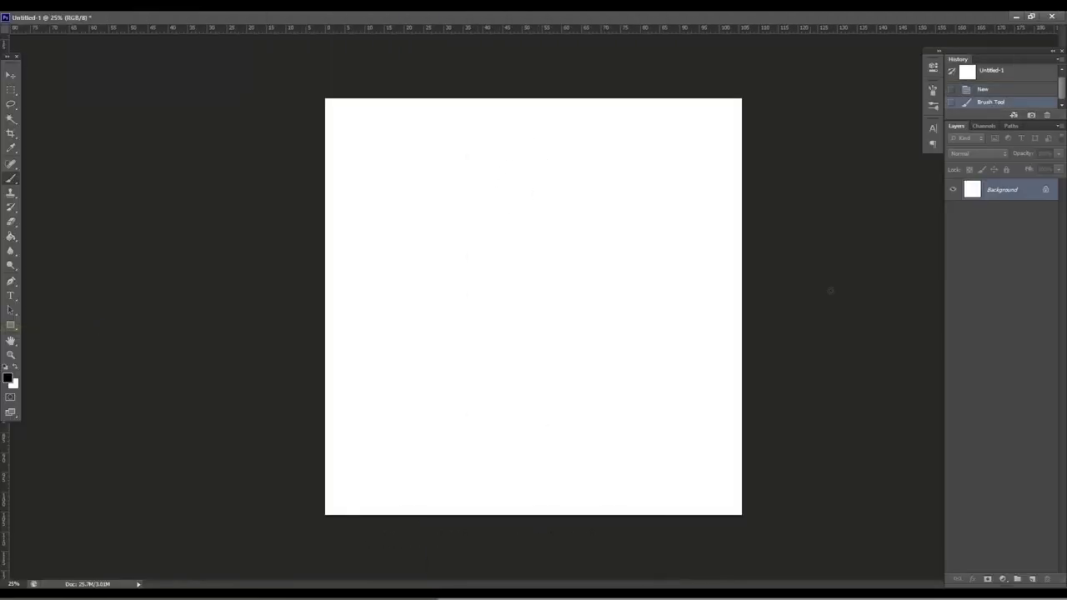
pyautogui.click(1032, 580)
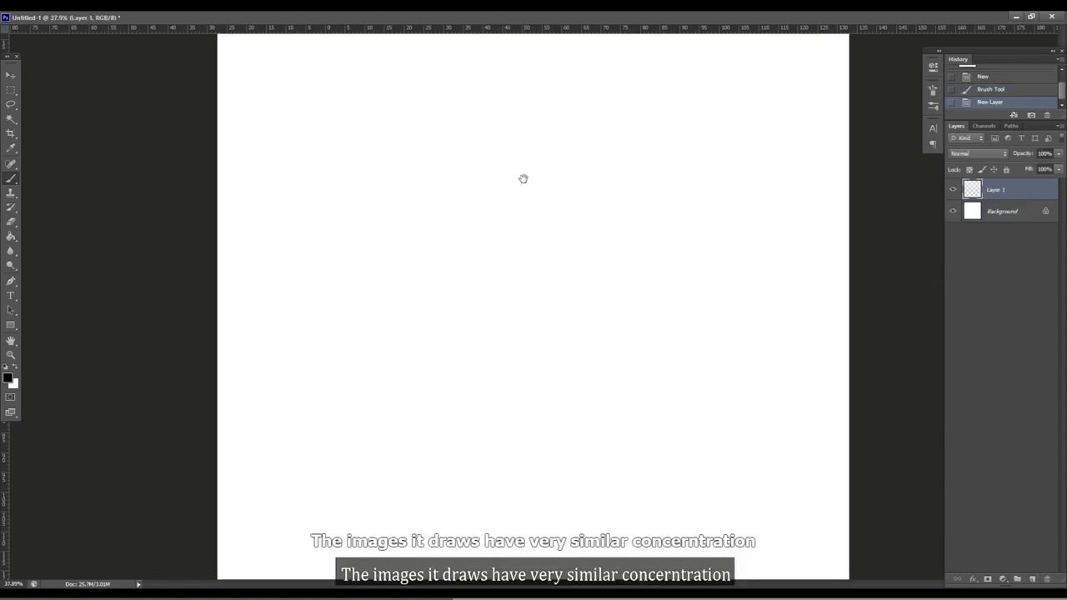
pyautogui.scroll(3, 522, 178)
pyautogui.scroll(-2, 517, 257)
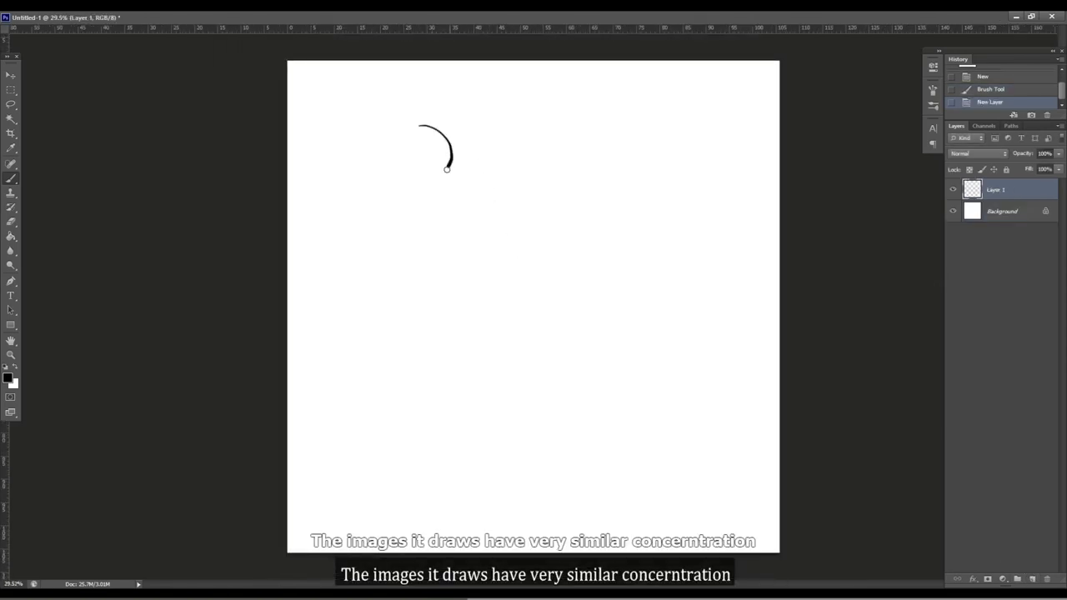
# Draw a test stroke, undo it, then draw a winding pressure-tapered line curving into a loop.
pyautogui.moveTo(495, 212); pyautogui.dragTo(536, 260)
pyautogui.hotkey('ctrl', 'z')
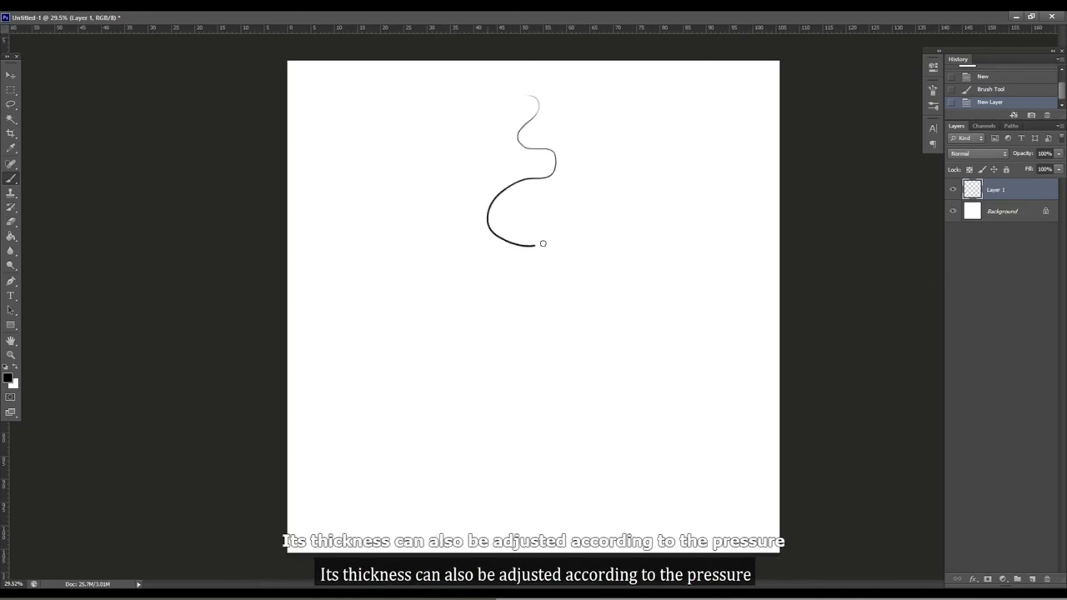
pyautogui.moveTo(564, 326)
pyautogui.mouseDown()
pyautogui.moveTo(648, 298)
pyautogui.moveTo(638, 157)
pyautogui.moveTo(607, 113)
pyautogui.mouseUp()
pyautogui.moveTo(431, 150)
pyautogui.mouseDown()
pyautogui.moveTo(368, 337)
pyautogui.moveTo(541, 400)
pyautogui.moveTo(680, 296)
pyautogui.moveTo(672, 169)
pyautogui.moveTo(594, 123)
pyautogui.moveTo(463, 155)
pyautogui.moveTo(436, 271)
pyautogui.moveTo(612, 231)
pyautogui.moveTo(525, 182)
pyautogui.moveTo(504, 230)
pyautogui.mouseUp()
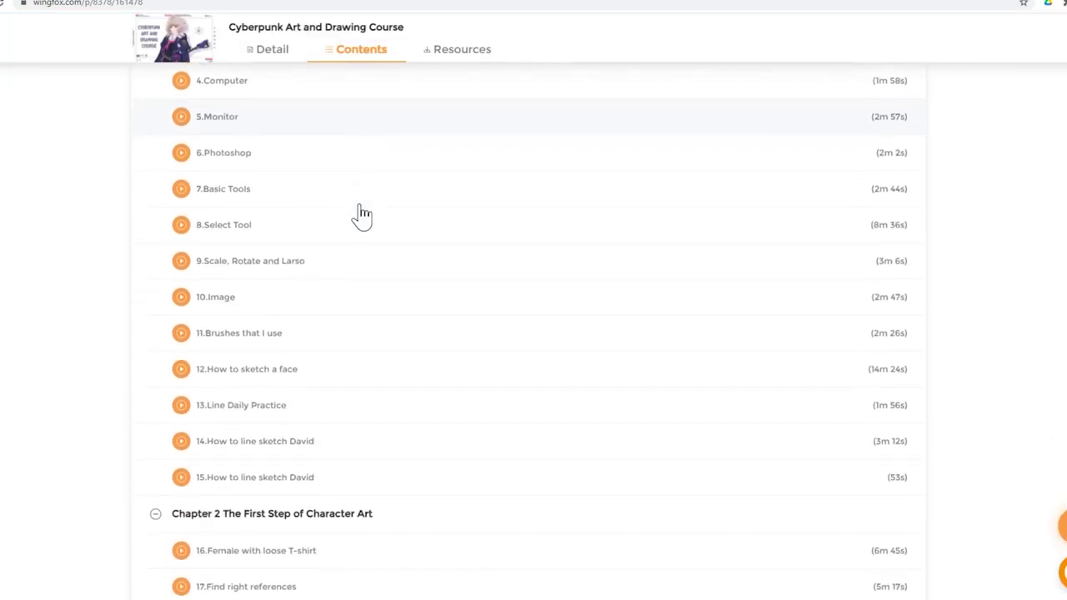
pyautogui.scroll(-12, 363, 215)
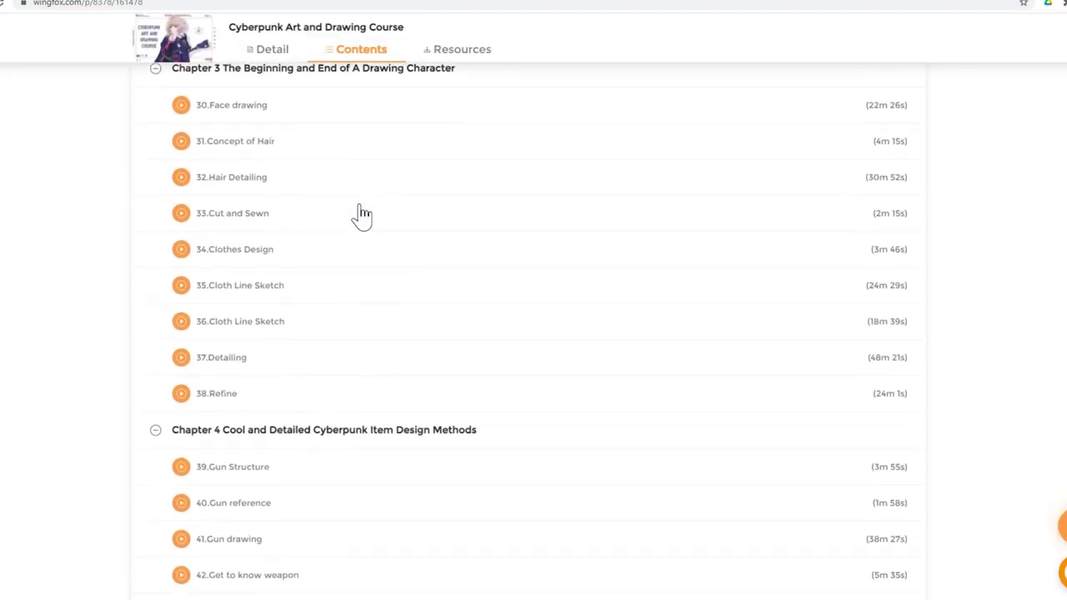
pyautogui.scroll(-7, 363, 215)
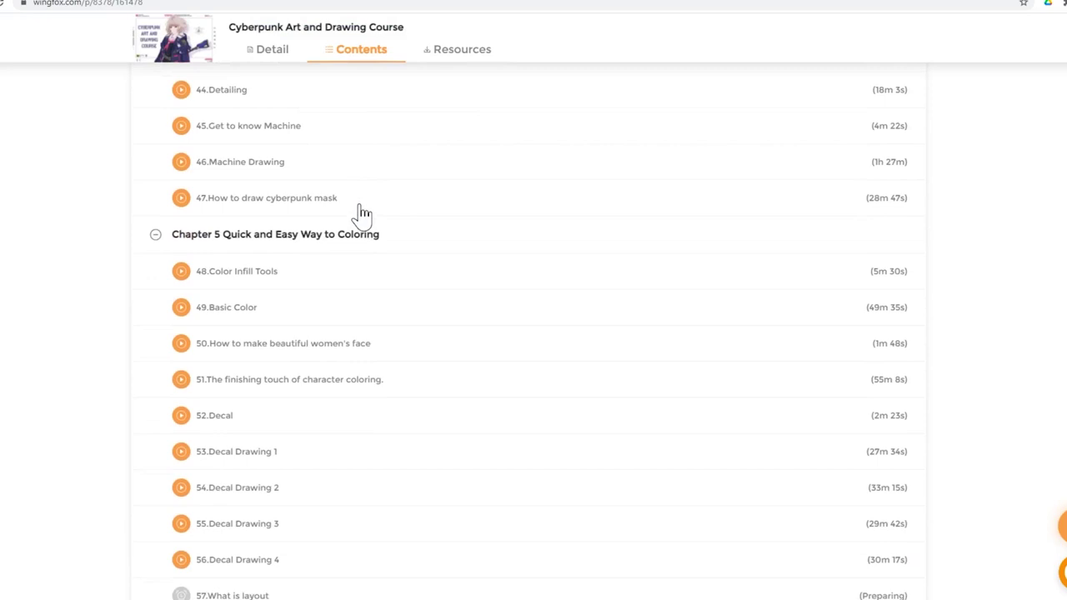
pyautogui.scroll(-6, 358, 215)
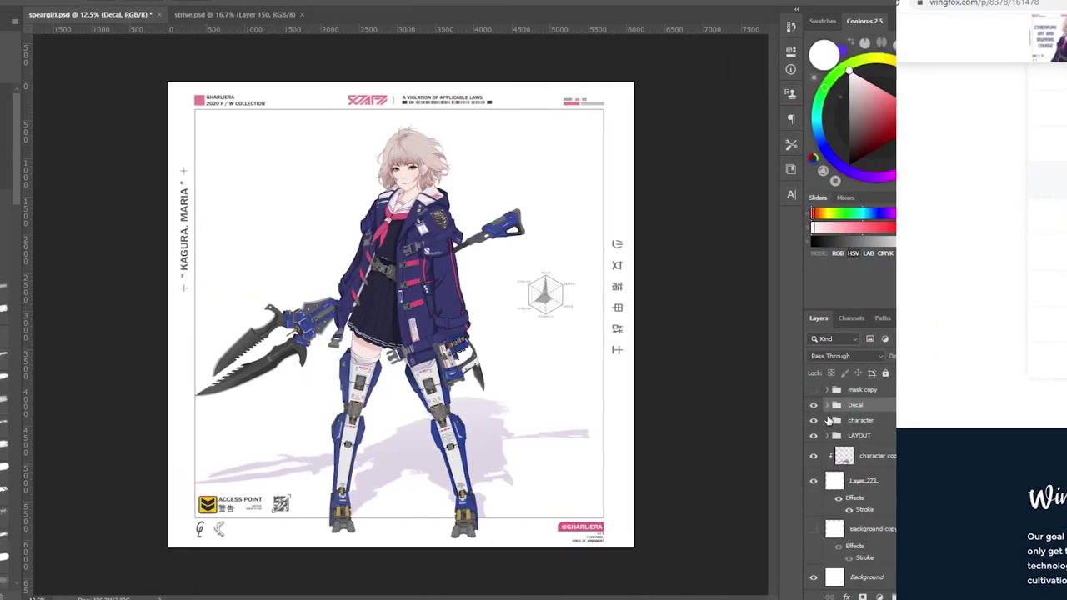
# Expand speargirl's character group and toggle the Decal group's visibility.
pyautogui.click(828, 421)
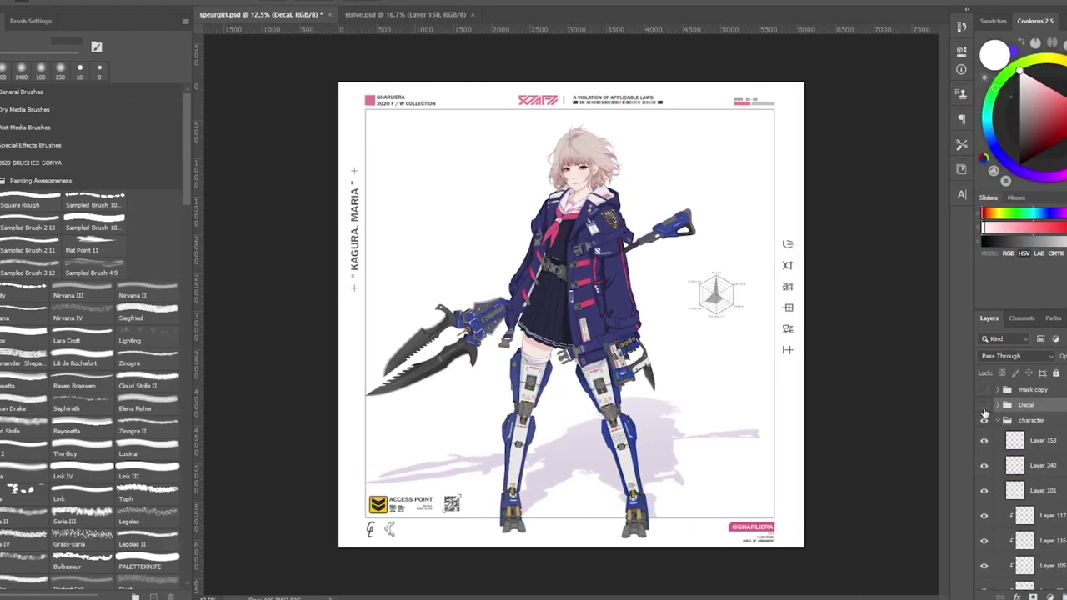
pyautogui.click(984, 407)
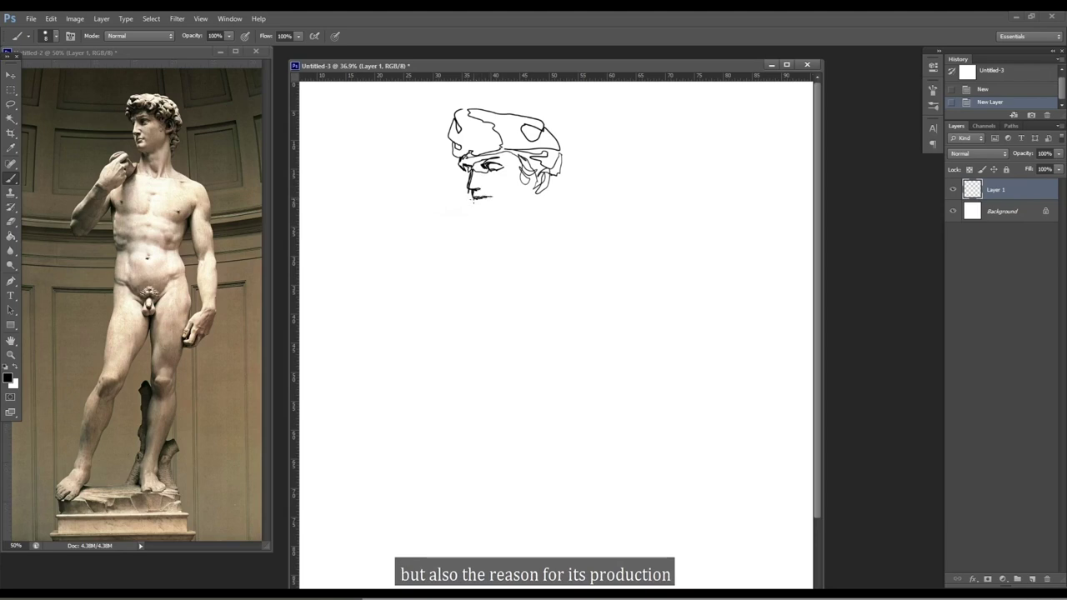
# Draw the chin and jaw lines on the statue head sketch.
pyautogui.moveTo(473, 199)
pyautogui.mouseDown()
pyautogui.moveTo(481, 207)
pyautogui.moveTo(463, 175)
pyautogui.mouseUp()
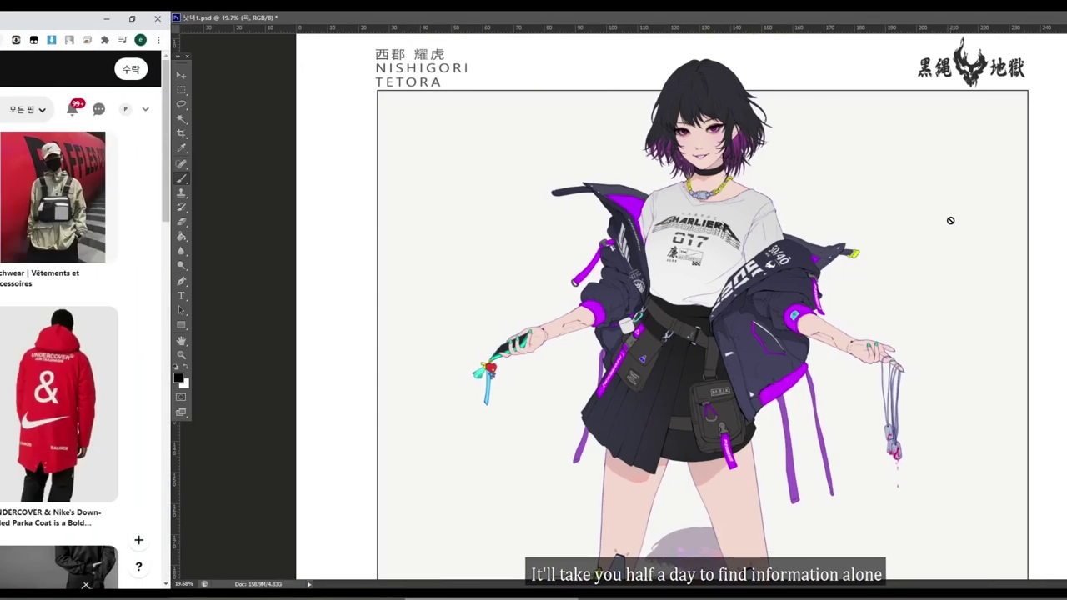
# Scroll far down through the Pinterest techwear jumper search results.
pyautogui.scroll(-3, 815, 208)
pyautogui.scroll(-5, 814, 207)
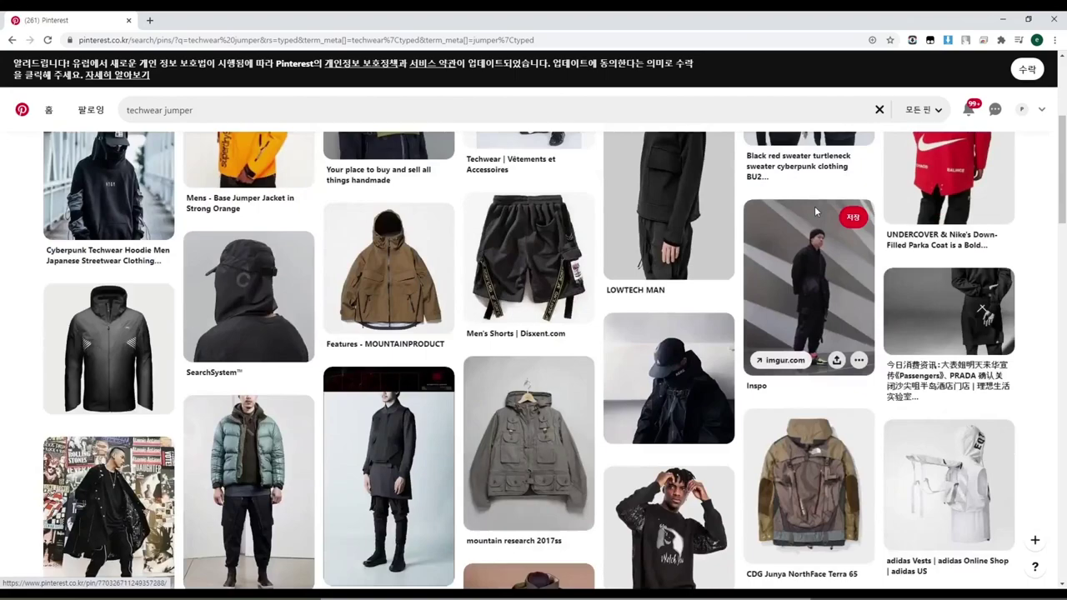
pyautogui.scroll(-3, 440, 245)
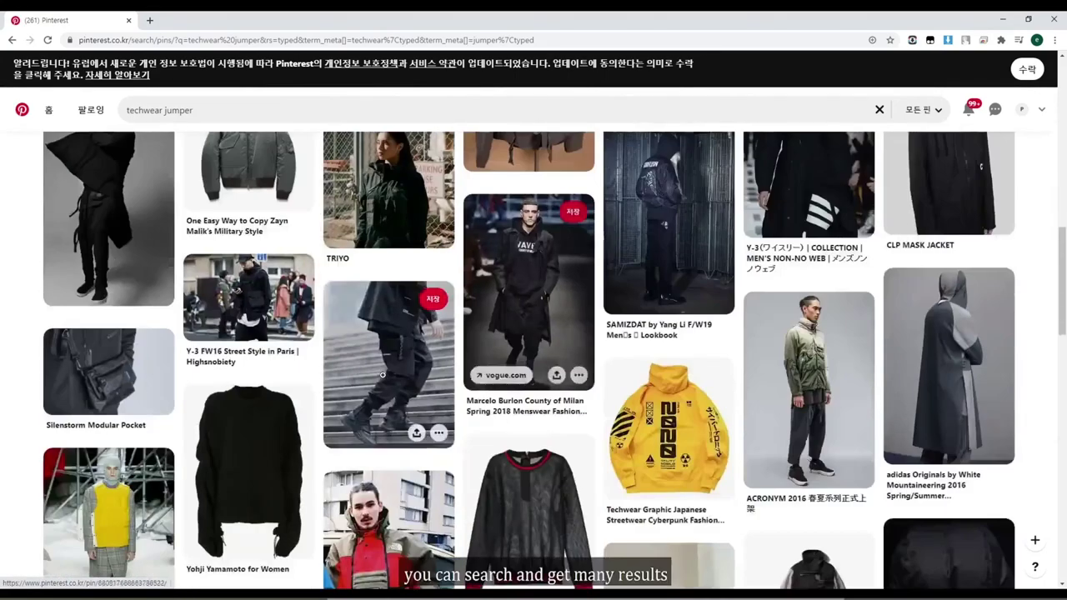
pyautogui.scroll(-4, 661, 275)
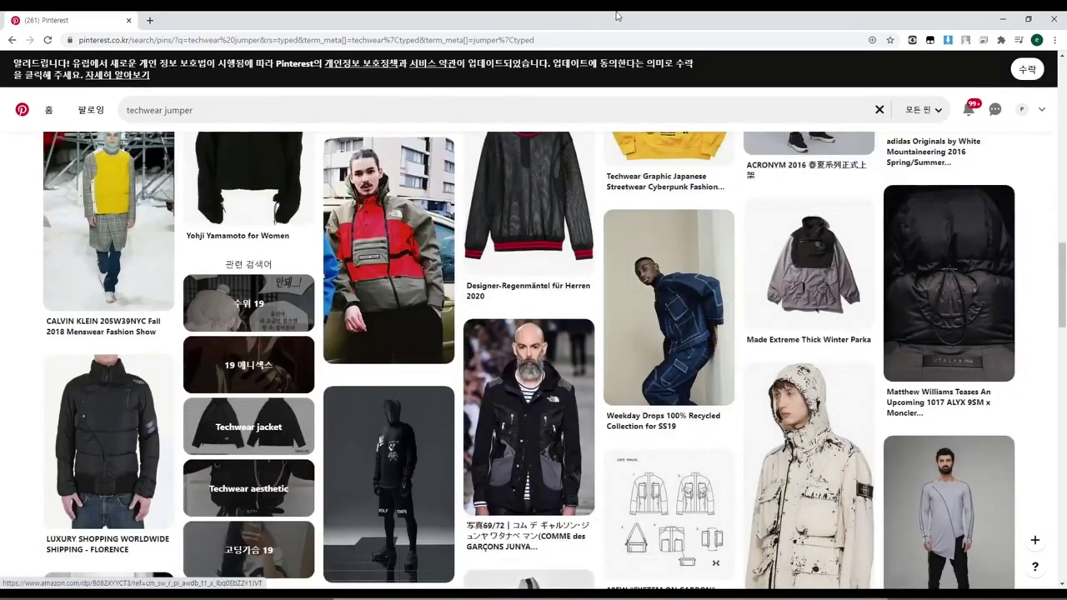
pyautogui.scroll(-3, 660, 275)
pyautogui.scroll(-9, 474, 177)
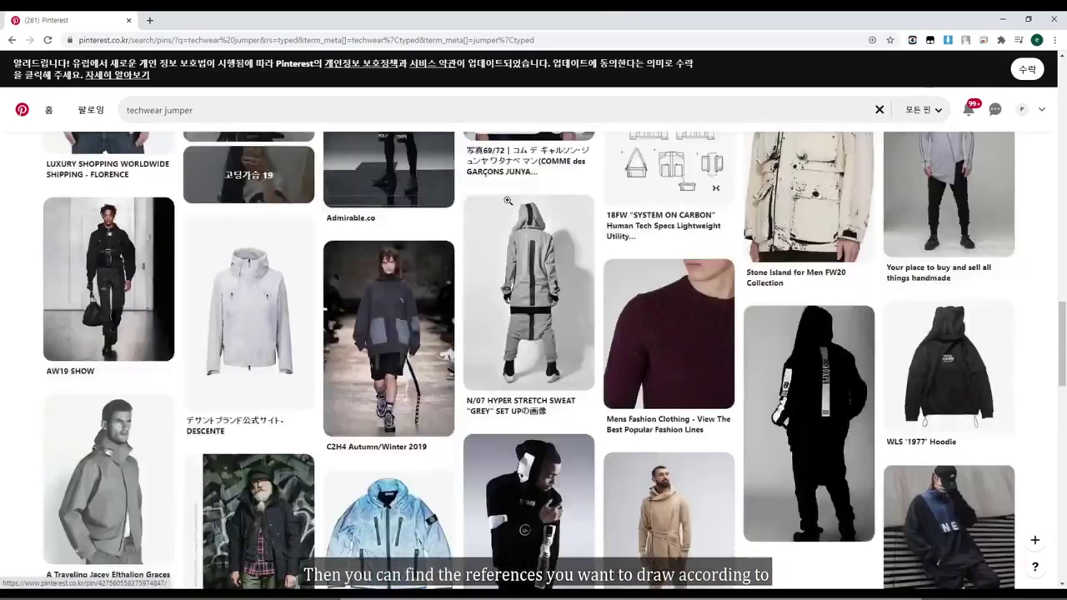
pyautogui.scroll(3, 835, 322)
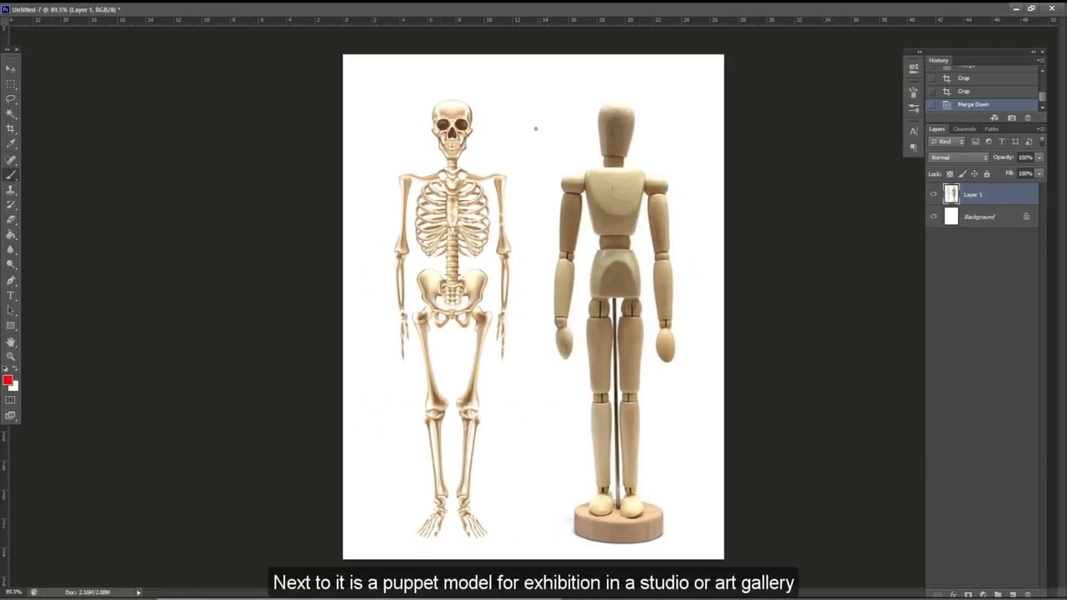
# Lower the reference layer's opacity and arrange the Loomis figure references beside the canvas.
pyautogui.click(1039, 157)
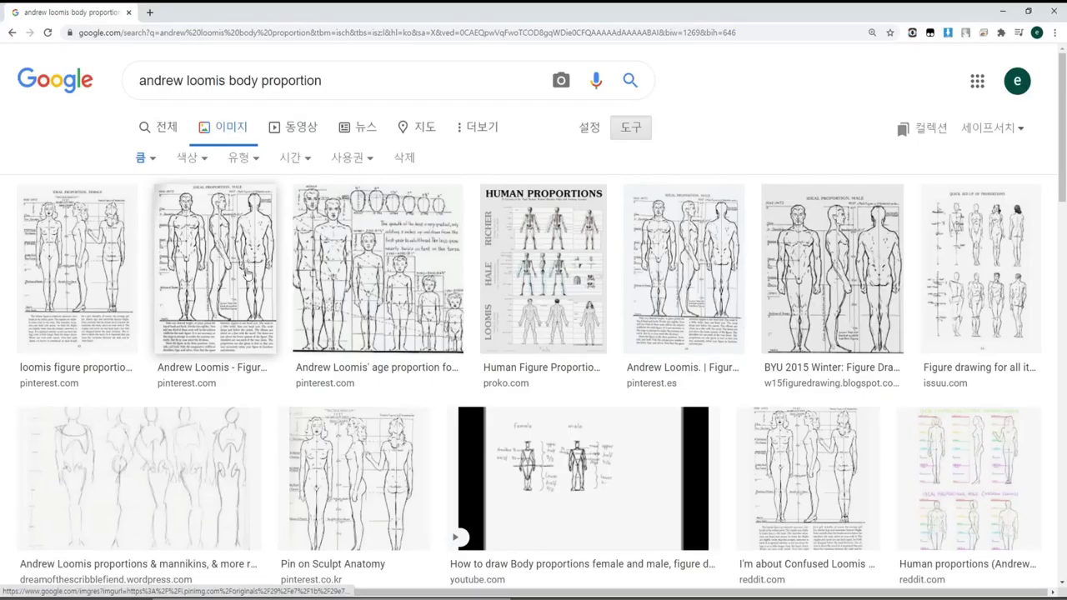
pyautogui.click(244, 275)
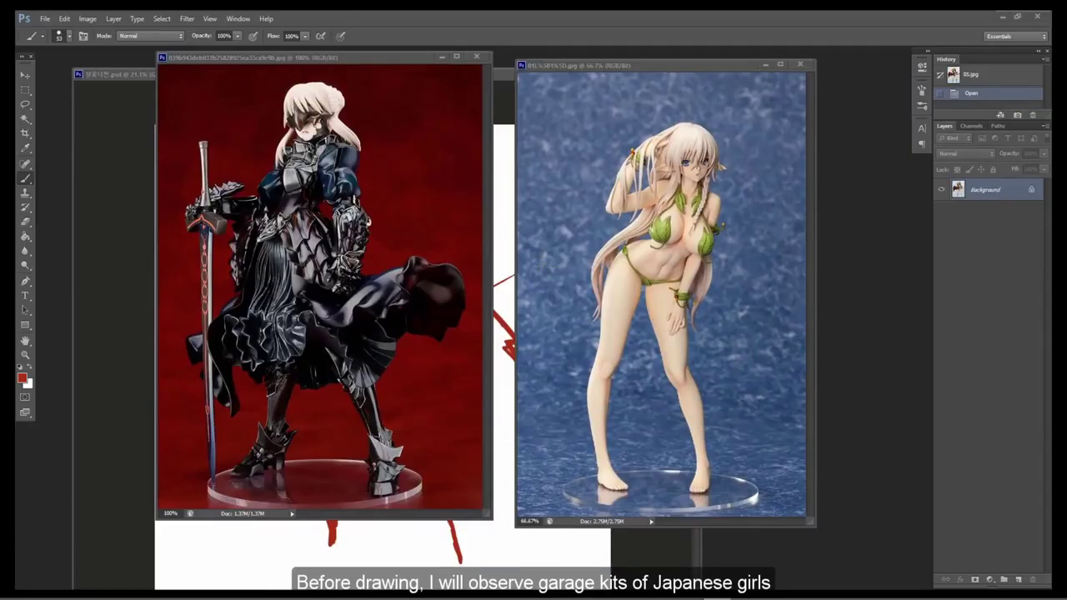
pyautogui.moveTo(638, 124); pyautogui.dragTo(596, 106)
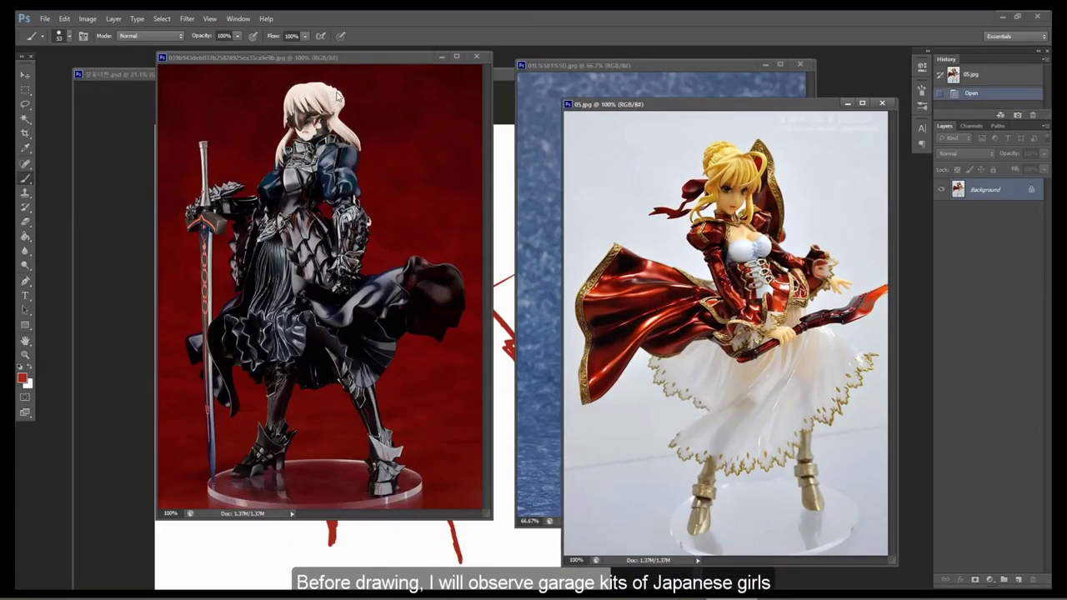
pyautogui.moveTo(335, 57); pyautogui.dragTo(221, 58)
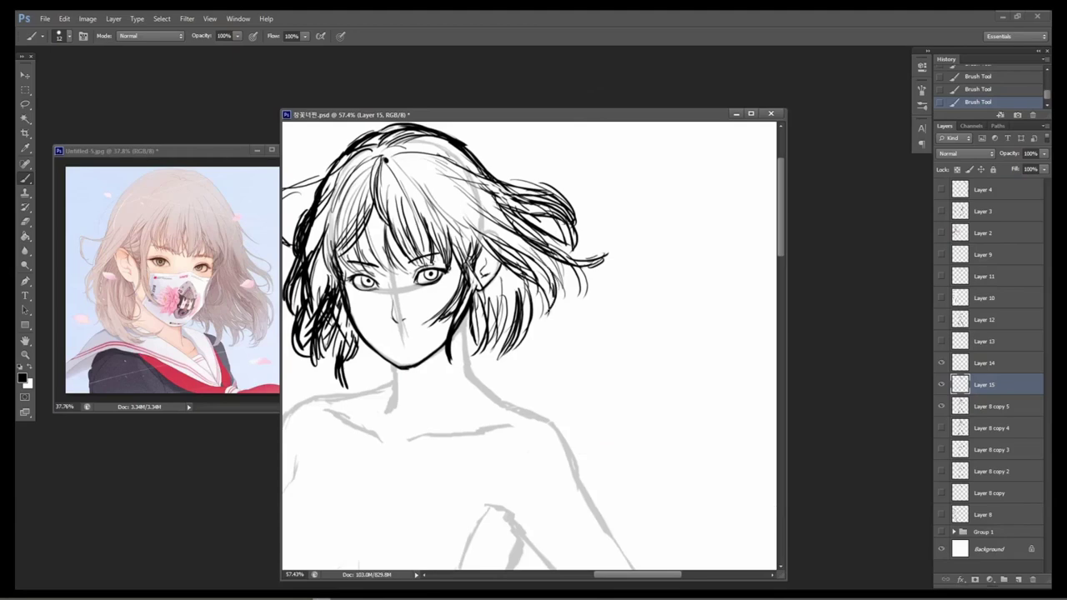
pyautogui.scroll(-5, 543, 194)
pyautogui.scroll(5, 497, 156)
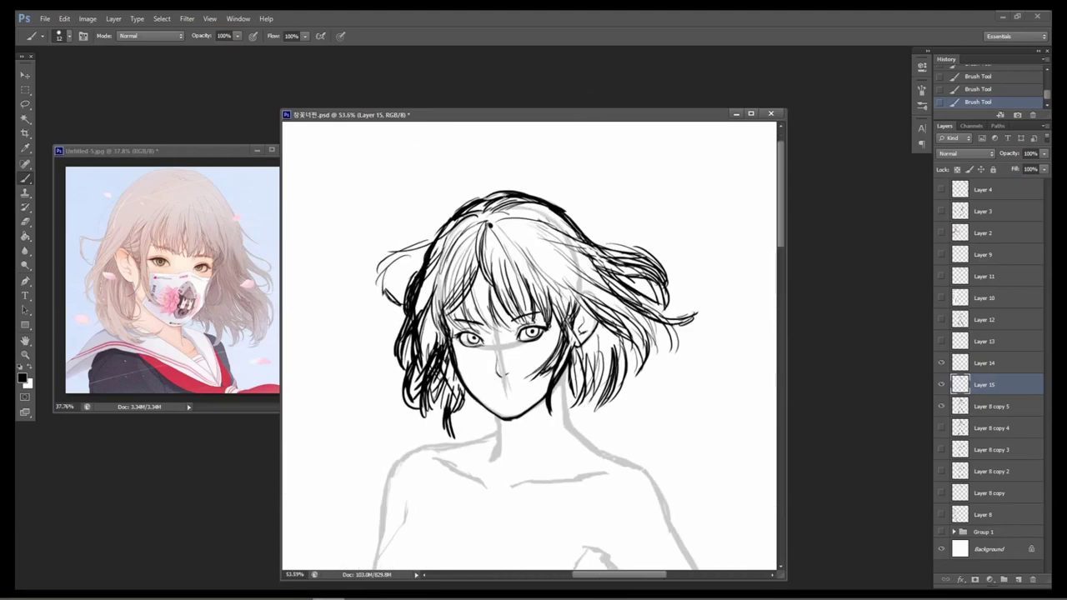
# Lasso the girl's sketched hair and warp it into a new shape, committing the transform.
pyautogui.click(24, 105)
pyautogui.moveTo(546, 173); pyautogui.dragTo(484, 195)
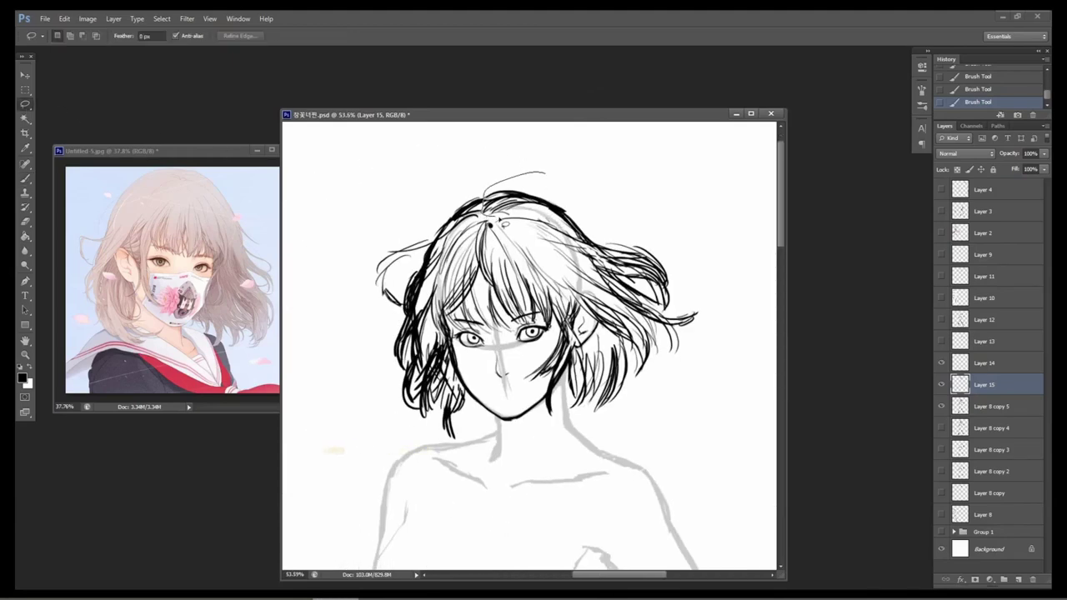
pyautogui.moveTo(535, 251)
pyautogui.mouseDown()
pyautogui.moveTo(609, 316)
pyautogui.moveTo(734, 310)
pyautogui.mouseUp()
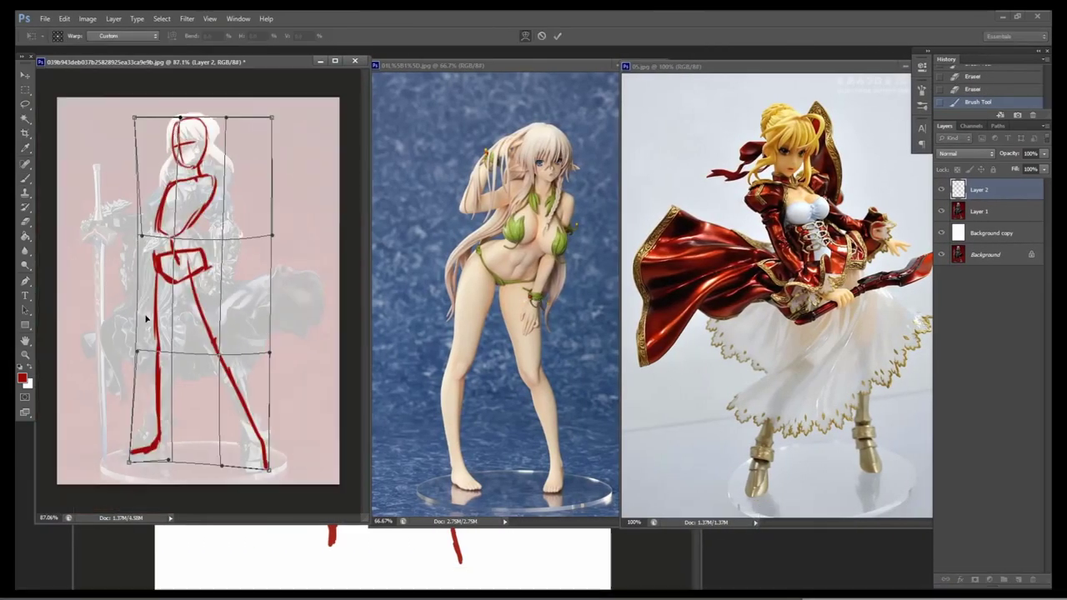
pyautogui.press('Return')
pyautogui.moveTo(205, 175); pyautogui.dragTo(227, 237)
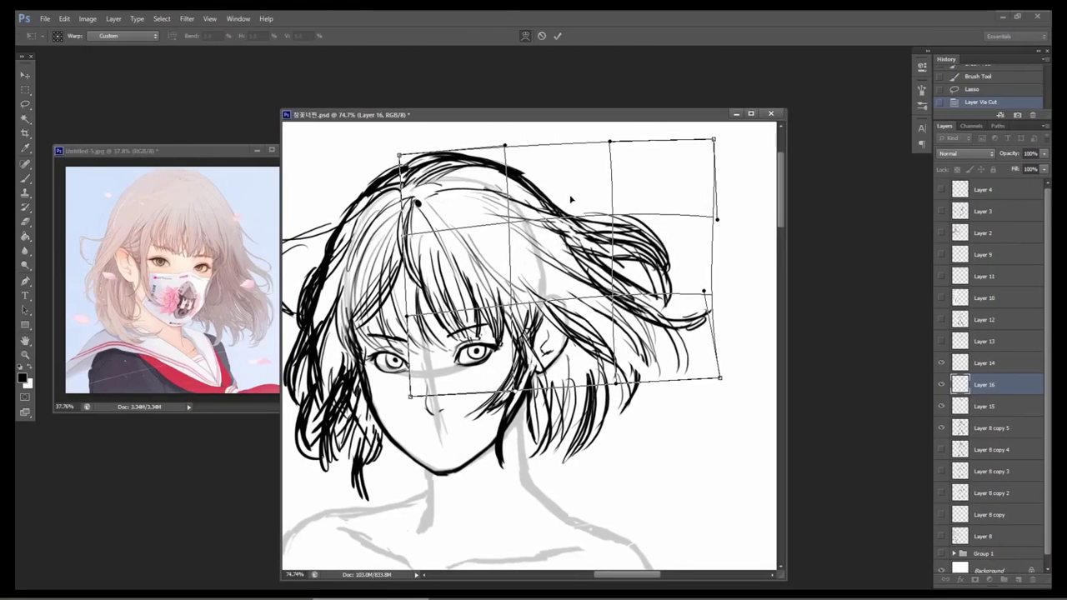
pyautogui.press('Return')
# Merge the warped hair down into Layer 15 and add short hair strokes near the ear.
pyautogui.scroll(-5, 586, 213)
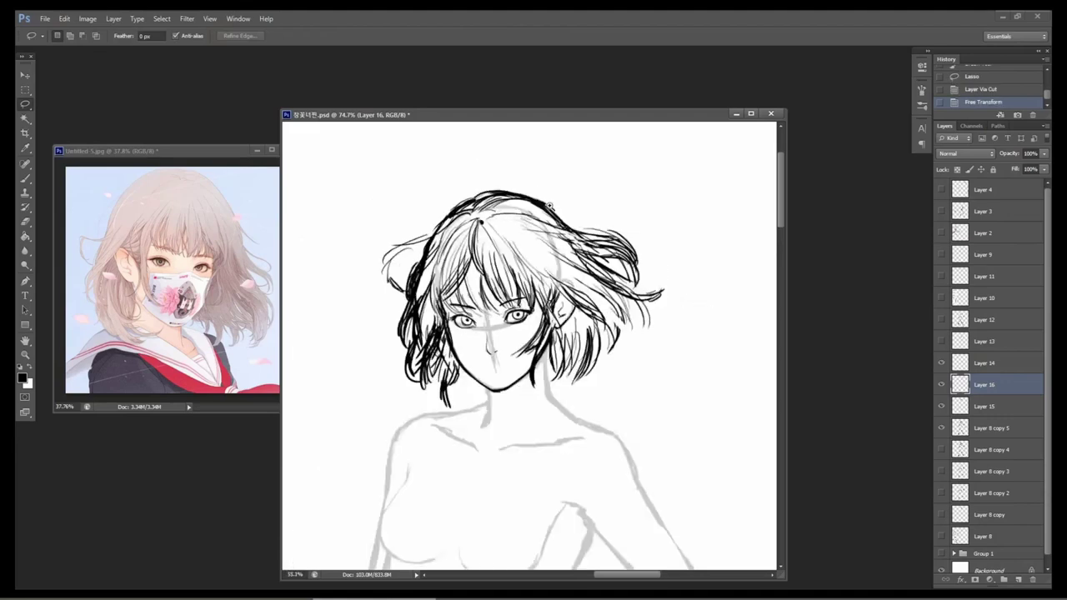
pyautogui.scroll(5, 571, 258)
pyautogui.hotkey('ctrl', 'e')
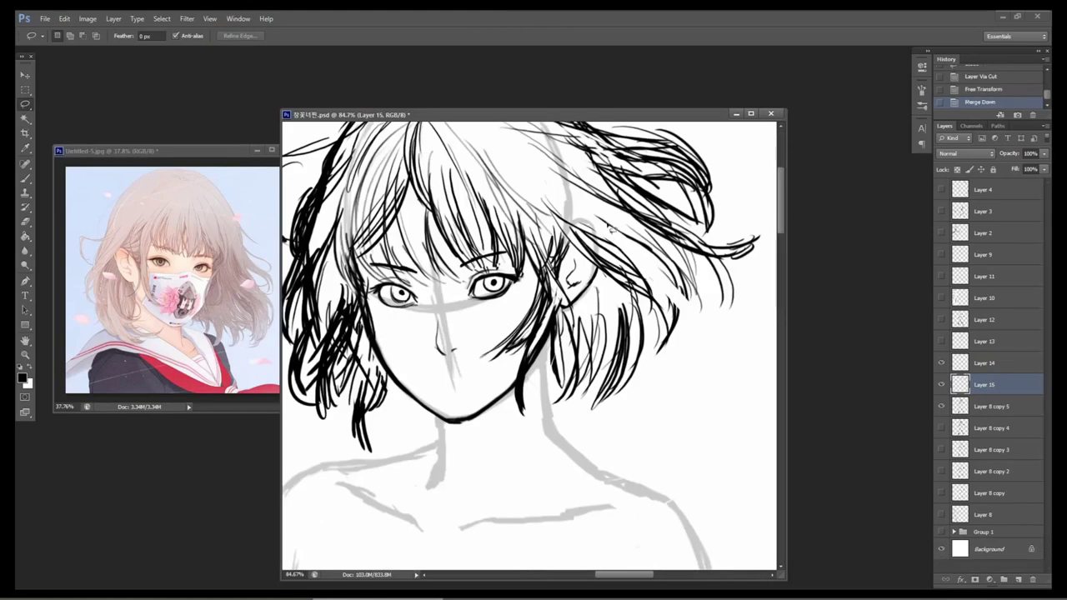
pyautogui.press('b')
pyautogui.moveTo(599, 280); pyautogui.dragTo(613, 360)
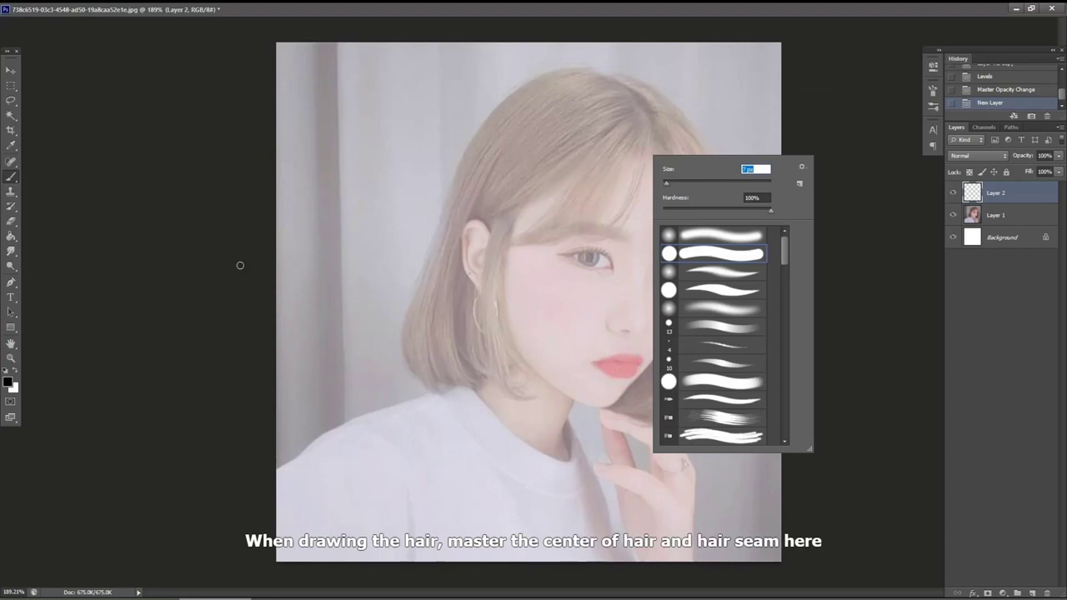
# Mark the hair seam on the photo with a black dot.
pyautogui.click(641, 106)
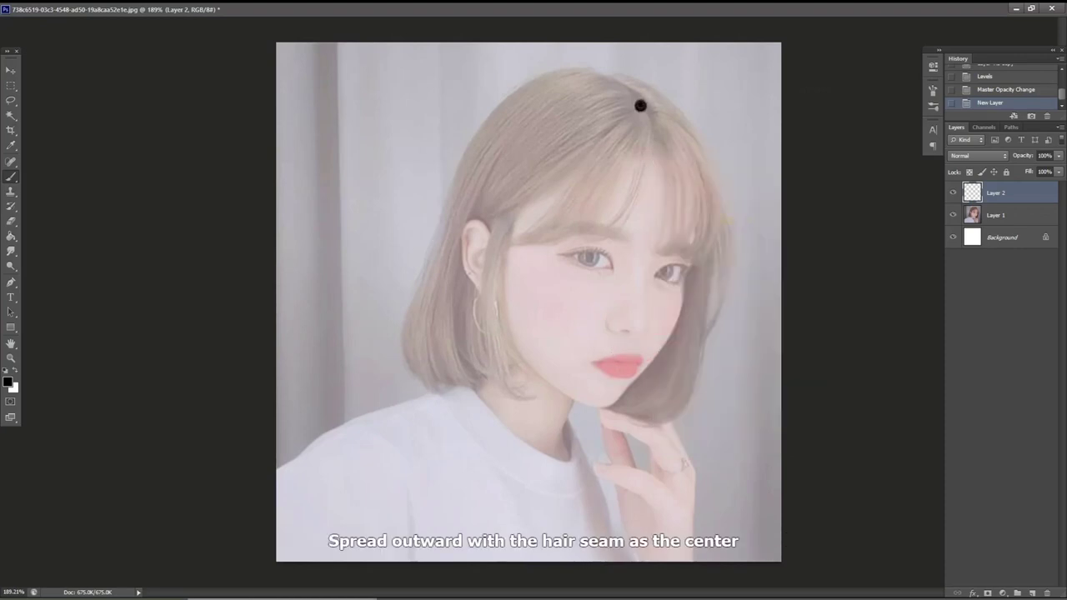
pyautogui.hotkey('ctrl', 'z')
pyautogui.rightClick(631, 98)
pyautogui.click(636, 104)
pyautogui.click(637, 103)
pyautogui.click(637, 103)
pyautogui.click(638, 105)
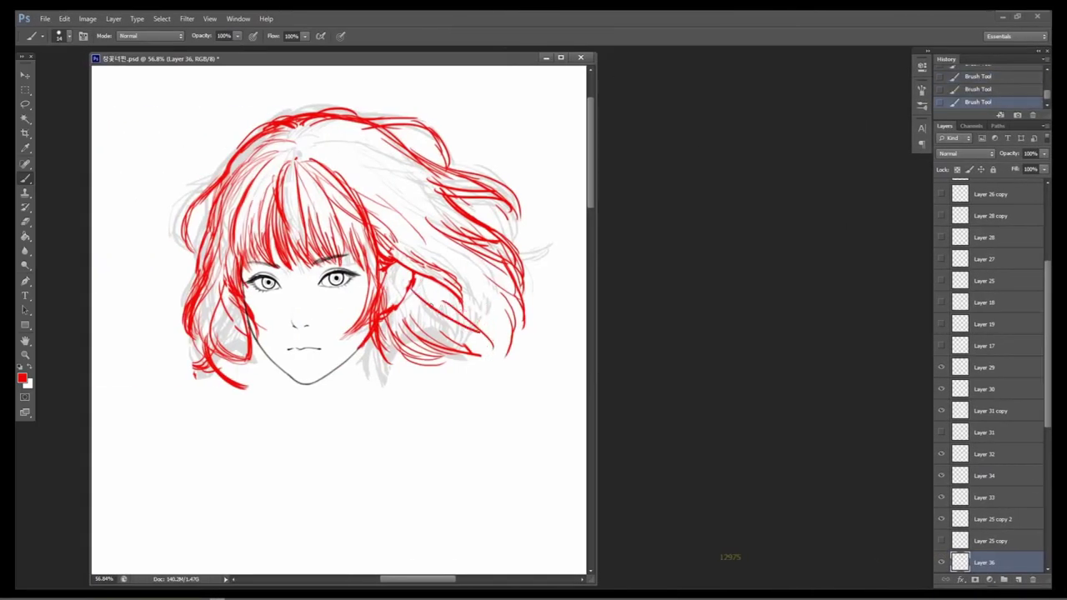
# Paint red strokes along the lower right hair, undoing stray strokes above the eyebrow.
pyautogui.moveTo(426, 304); pyautogui.dragTo(490, 358)
pyautogui.moveTo(465, 310); pyautogui.dragTo(498, 379)
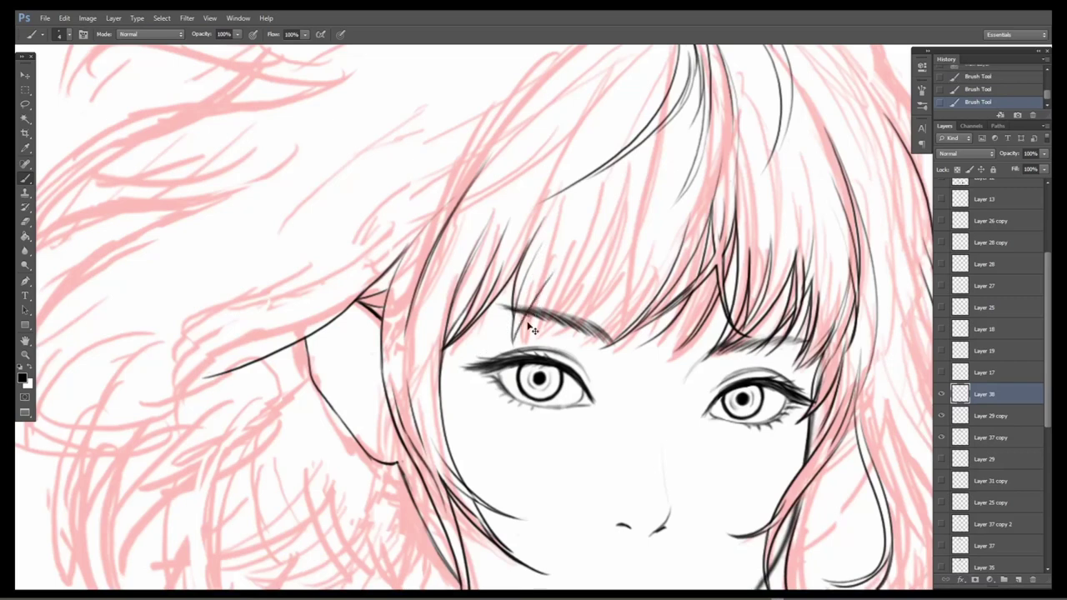
pyautogui.moveTo(592, 216)
pyautogui.mouseDown()
pyautogui.moveTo(515, 320)
pyautogui.moveTo(588, 272)
pyautogui.mouseUp()
pyautogui.hotkey('ctrl', 'z')
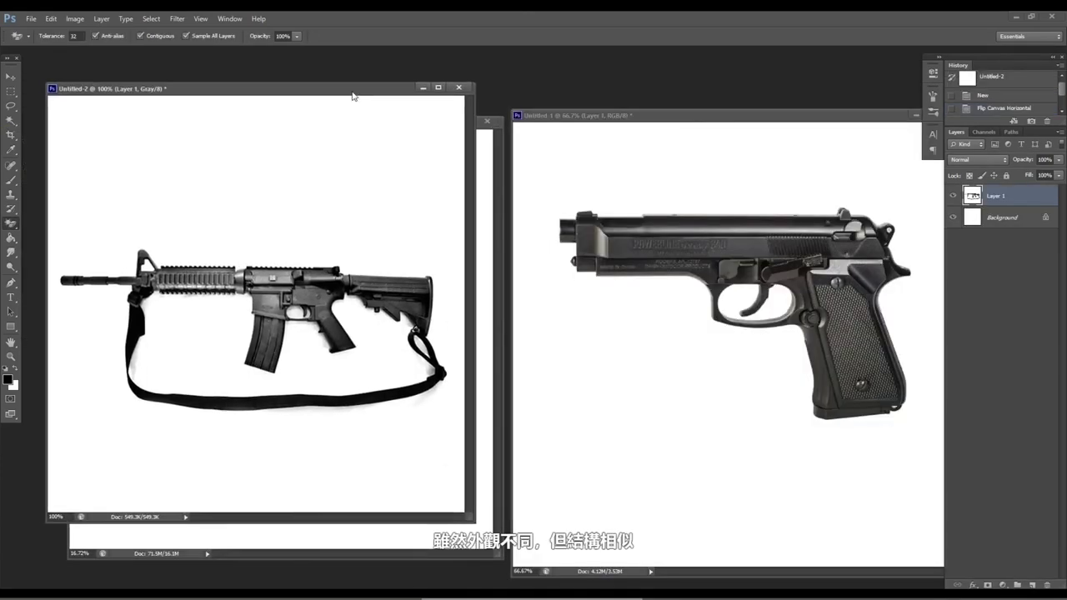
# Erase the pistol photo's white background and copy the pistol.
pyautogui.click(642, 167)
pyautogui.click(703, 345)
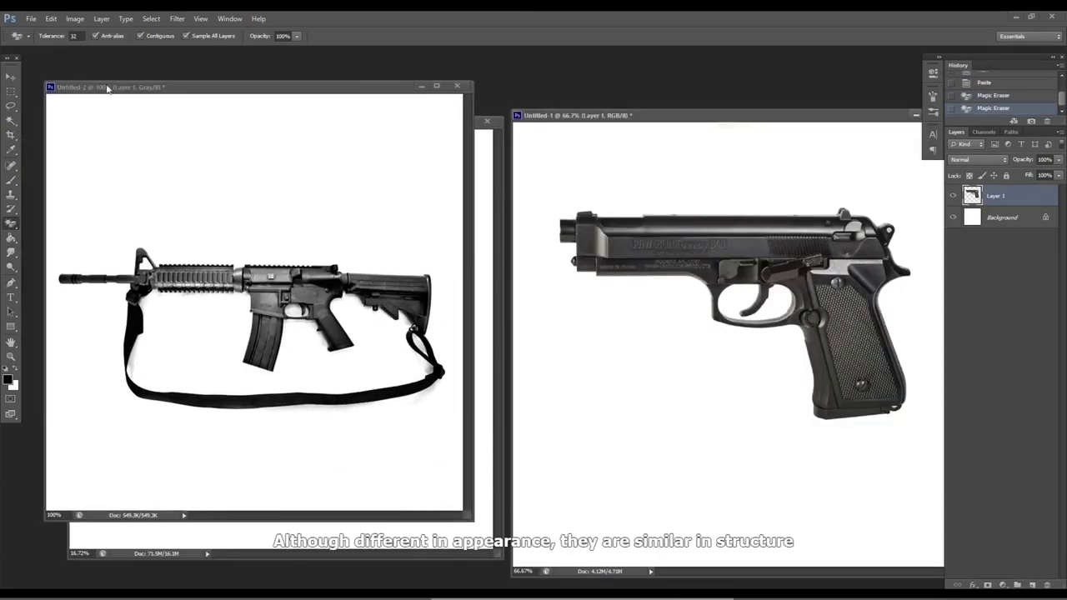
pyautogui.press('m')
pyautogui.moveTo(528, 189); pyautogui.dragTo(903, 459)
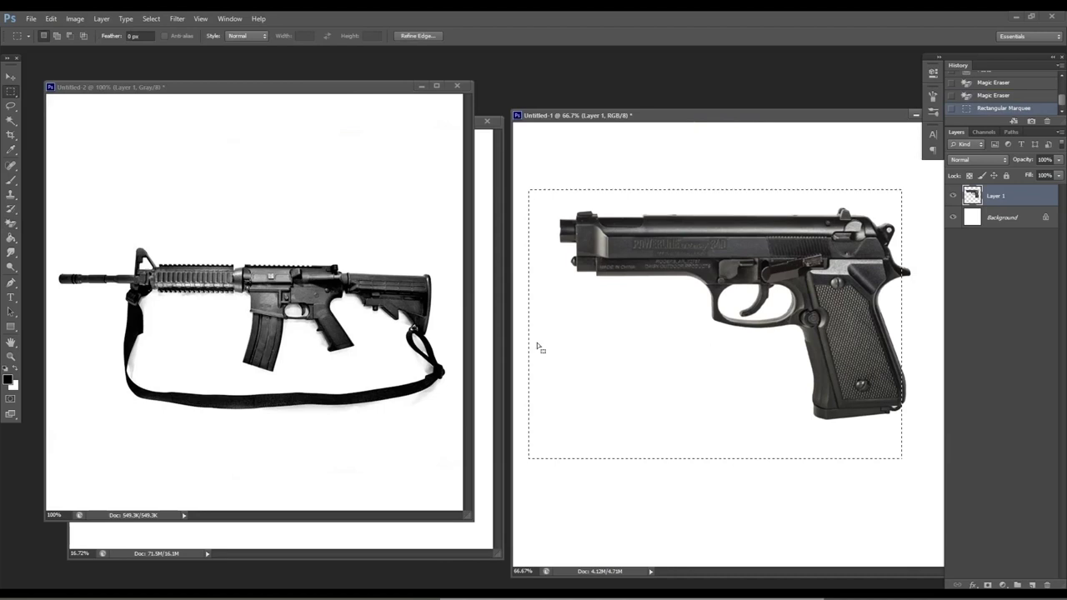
pyautogui.moveTo(812, 185); pyautogui.dragTo(926, 409)
pyautogui.hotkey('ctrl', 'c')
# Paste the pistol into the rifle document and scale it down.
pyautogui.click(349, 297)
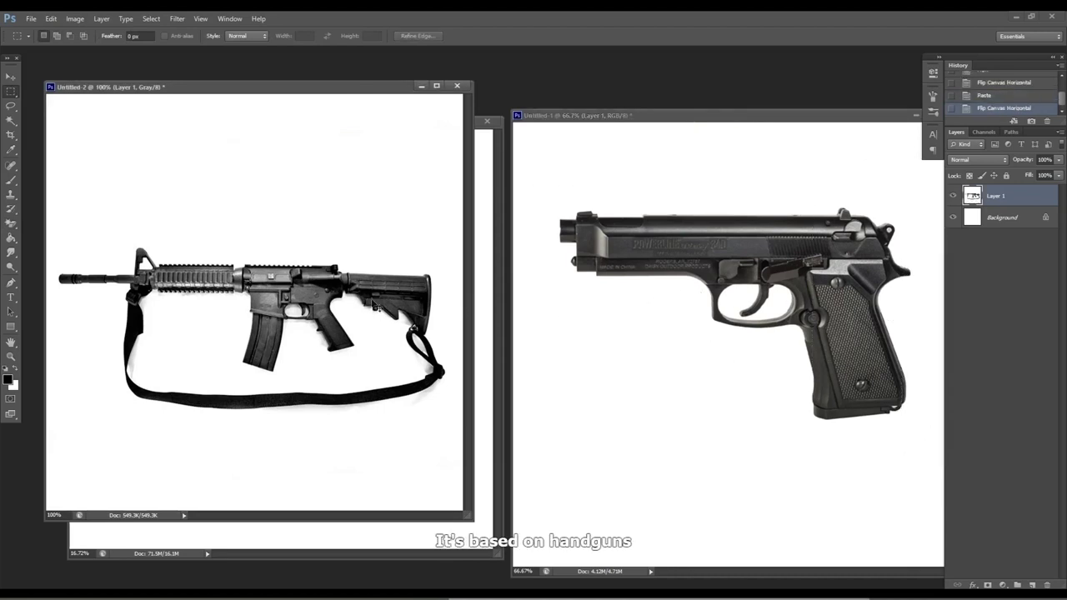
pyautogui.hotkey('ctrl', 'v')
pyautogui.hotkey('ctrl', 't')
pyautogui.hotkey('ctrl', '-')
pyautogui.moveTo(404, 383); pyautogui.dragTo(248, 281)
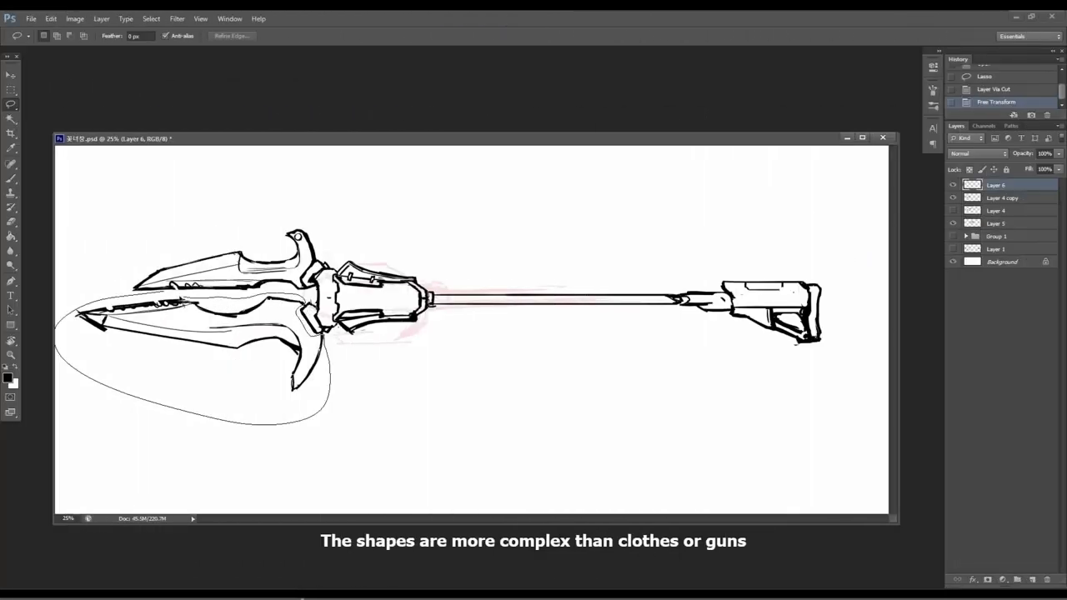
# Cut the weapon sketch's lower blade onto its own layer and shrink it.
pyautogui.moveTo(237, 294); pyautogui.dragTo(142, 294)
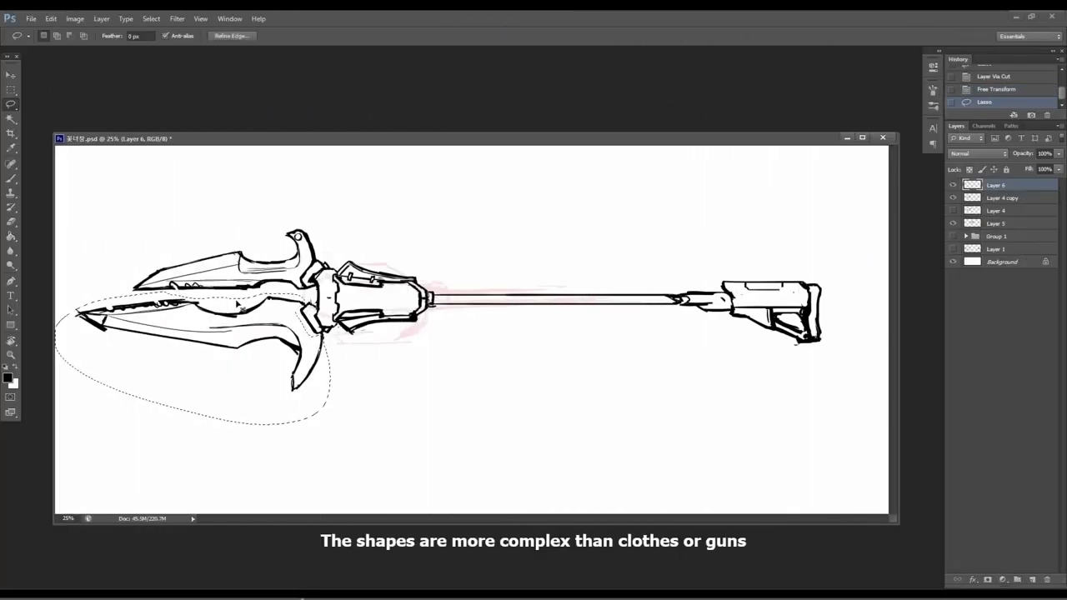
pyautogui.hotkey('ctrl', 'e')
pyautogui.hotkey('ctrl', 'shift', 'j')
pyautogui.hotkey('ctrl', 't')
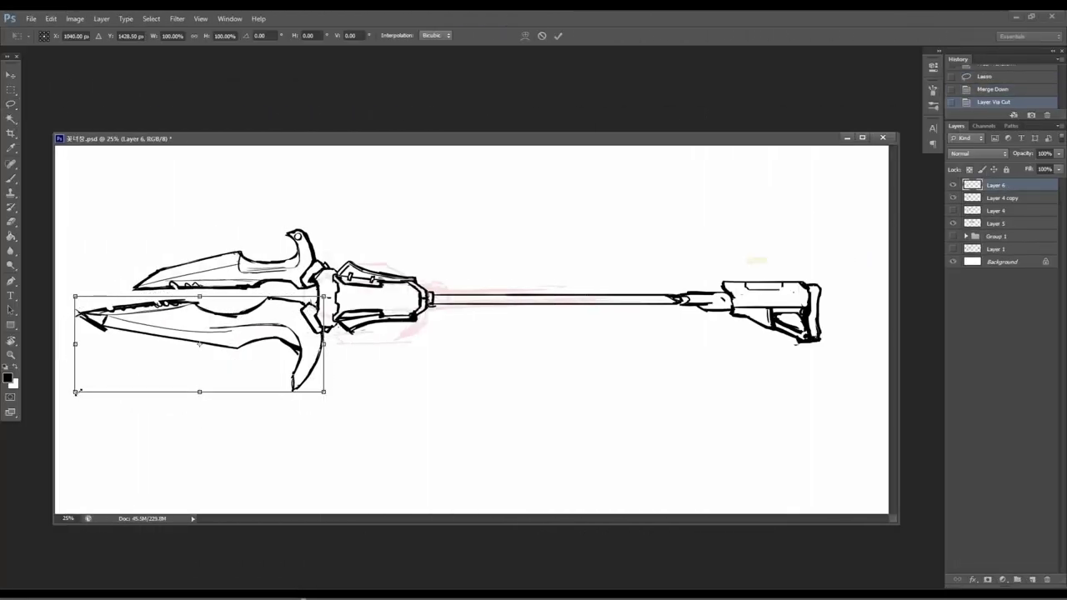
pyautogui.moveTo(75, 391); pyautogui.dragTo(103, 378)
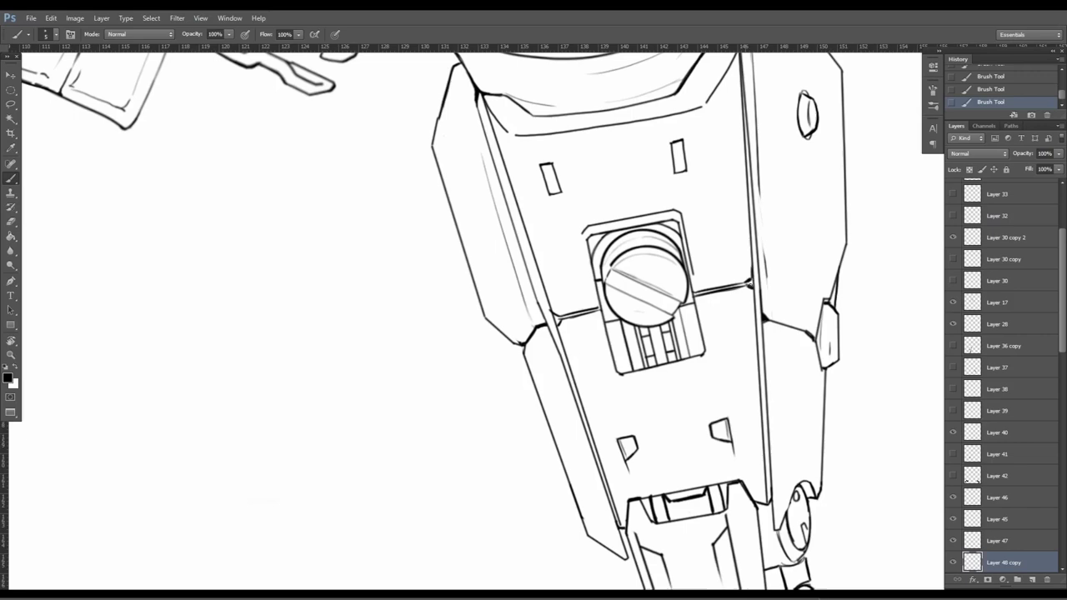
# Scroll-zoom out to view the whole robot figure's line art.
pyautogui.scroll(-6, 722, 291)
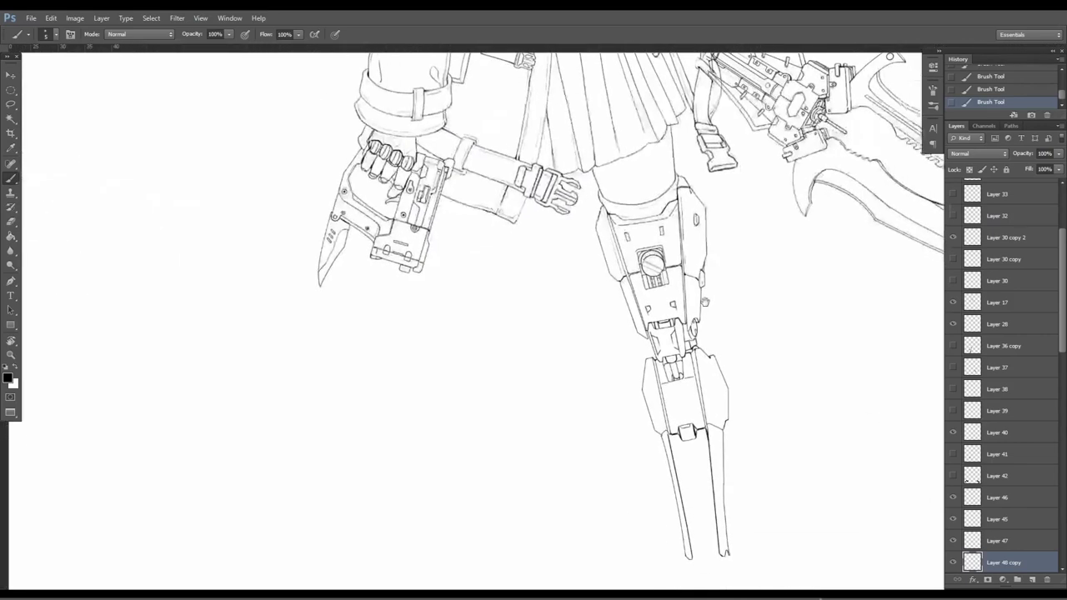
pyautogui.scroll(-2, 758, 282)
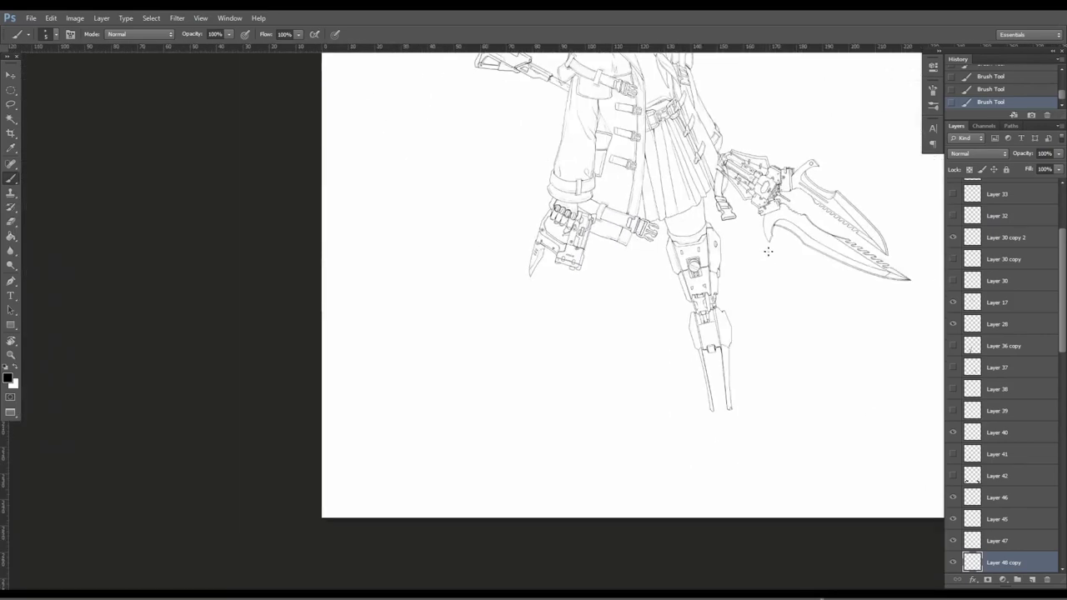
pyautogui.scroll(1, 754, 273)
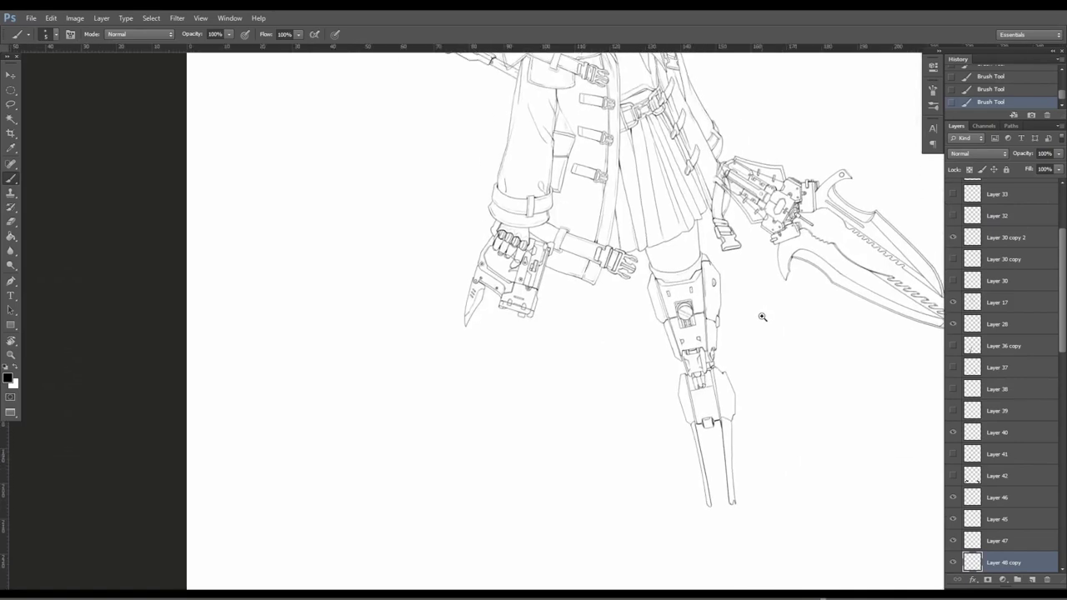
pyautogui.scroll(-2, 756, 293)
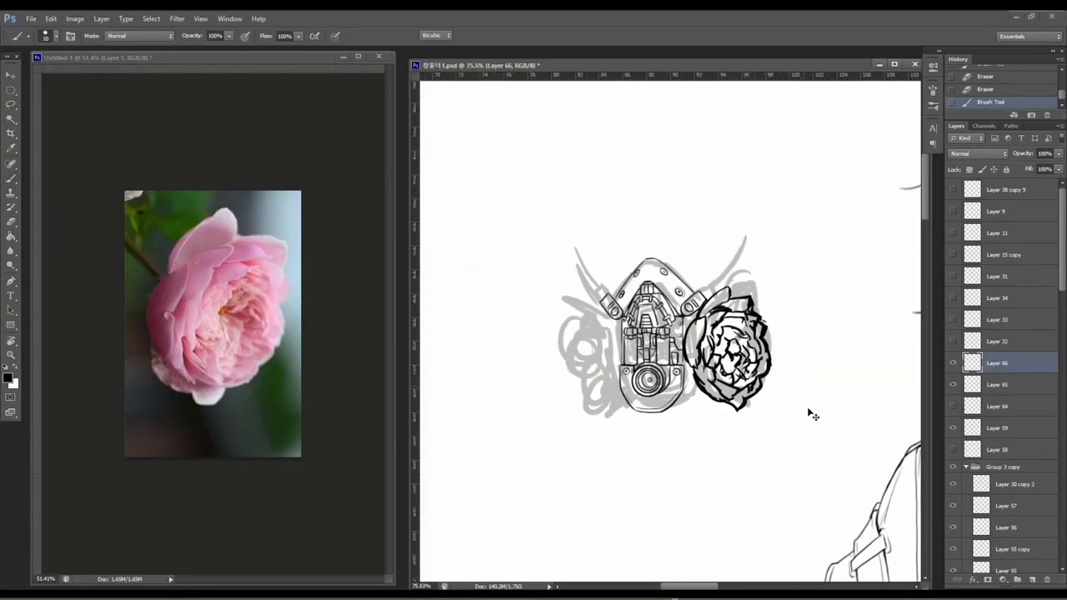
# Rotate the rose about 8 degrees, commit the transform, and zoom out to the whole figure.
pyautogui.hotkey('ctrl', 't')
pyautogui.moveTo(809, 412); pyautogui.dragTo(802, 422)
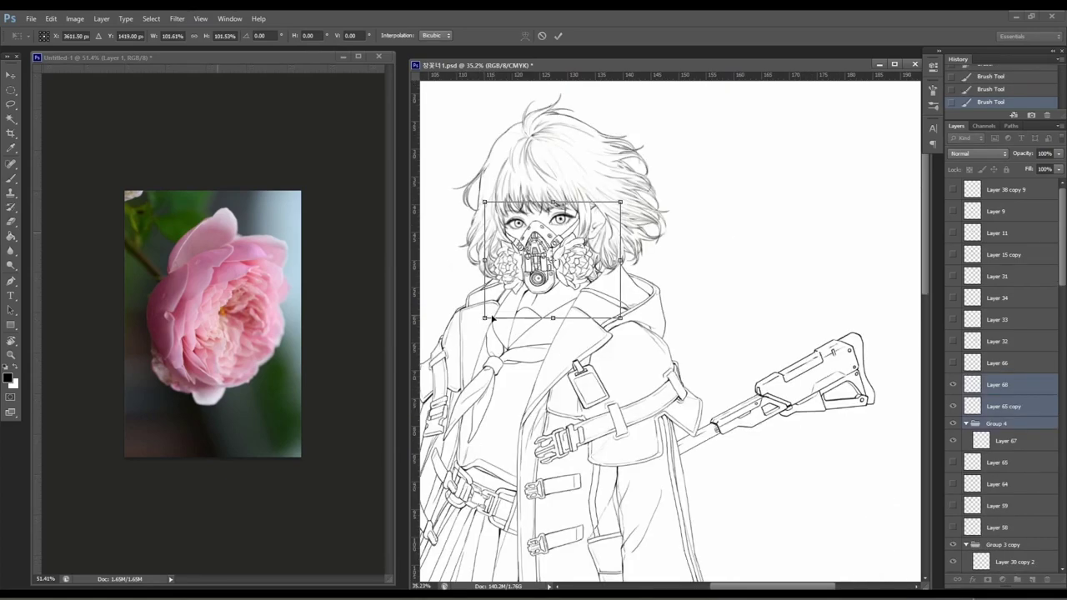
pyautogui.press('Return')
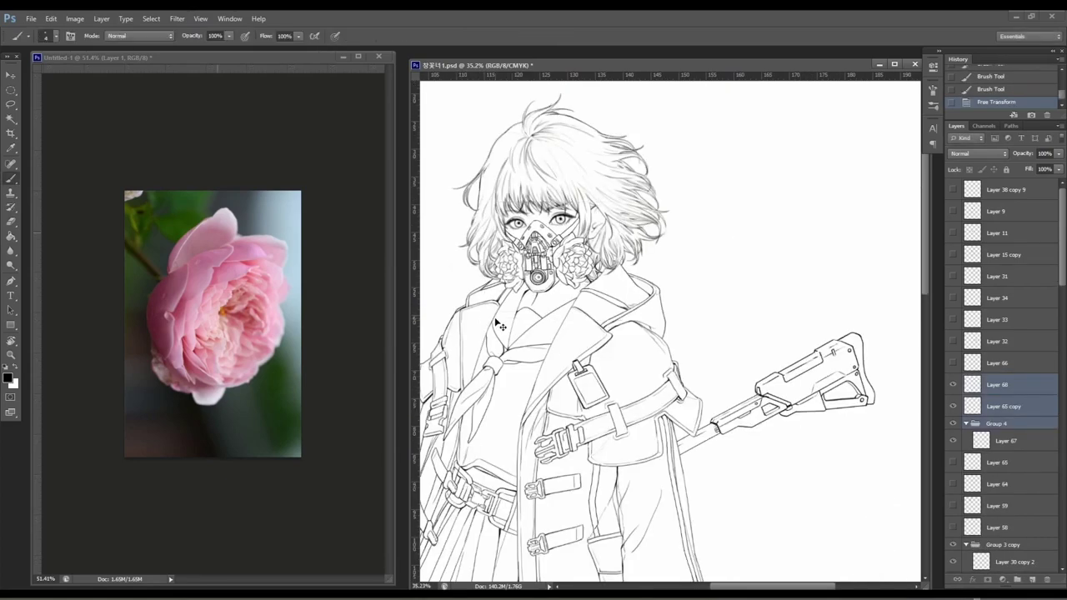
pyautogui.hotkey('ctrl', '0')
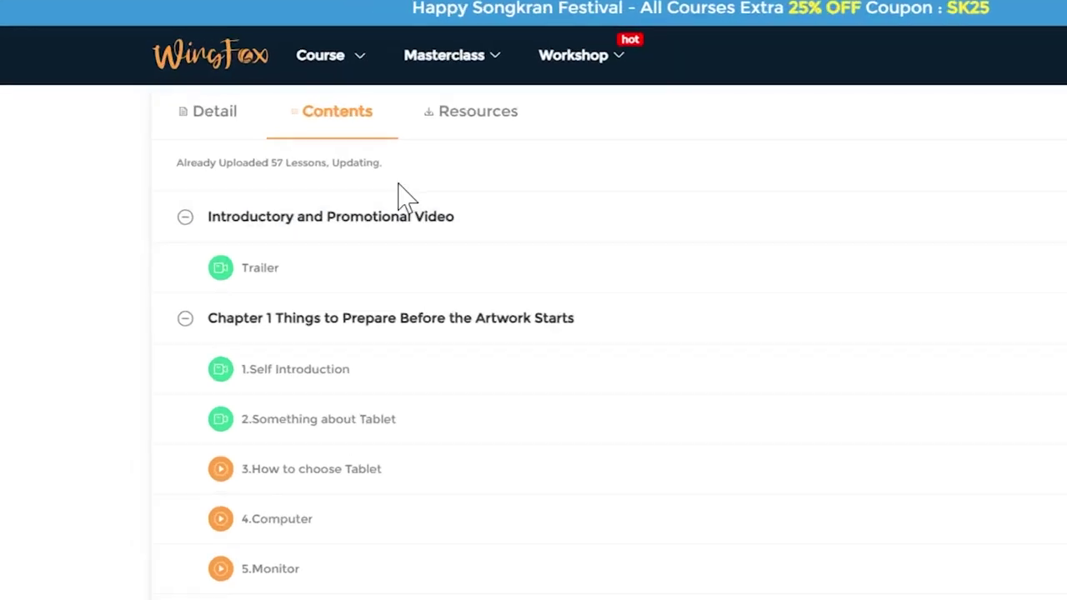
# Highlight the 'Already Uploaded 57 Lessons' note in the course Contents.
pyautogui.moveTo(297, 139); pyautogui.dragTo(152, 137)
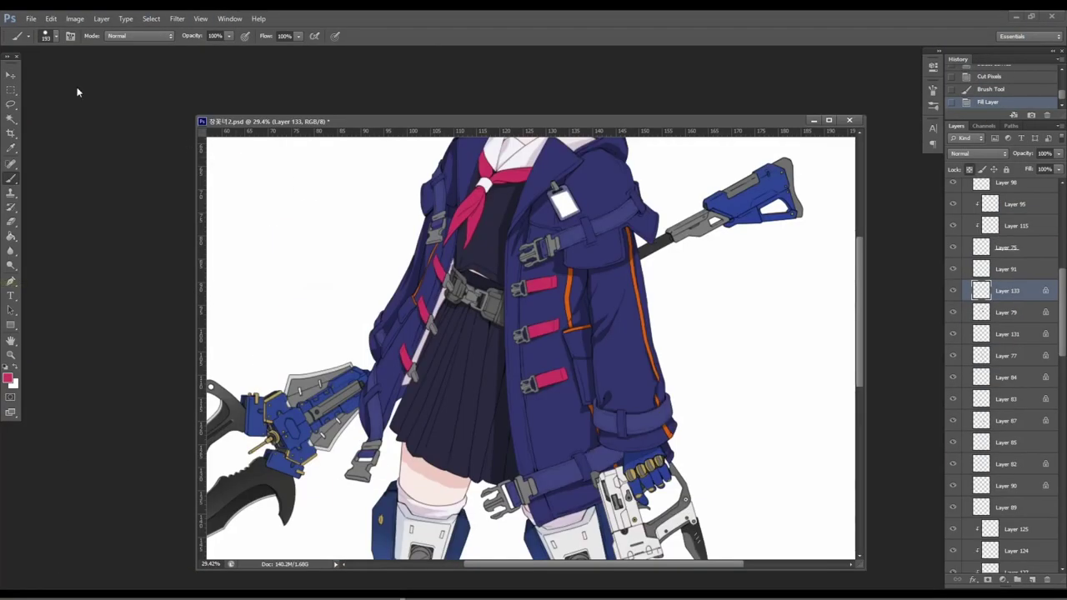
# On Layer 132, fill the white stripe left of centre with blue.
pyautogui.press('v')
pyautogui.click(569, 307)
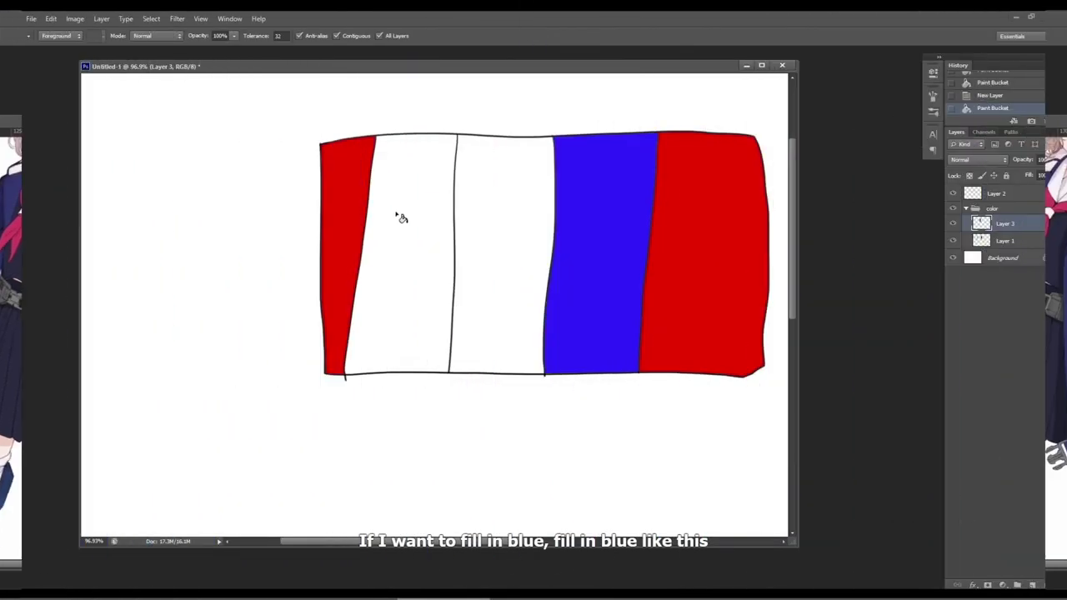
pyautogui.click(409, 221)
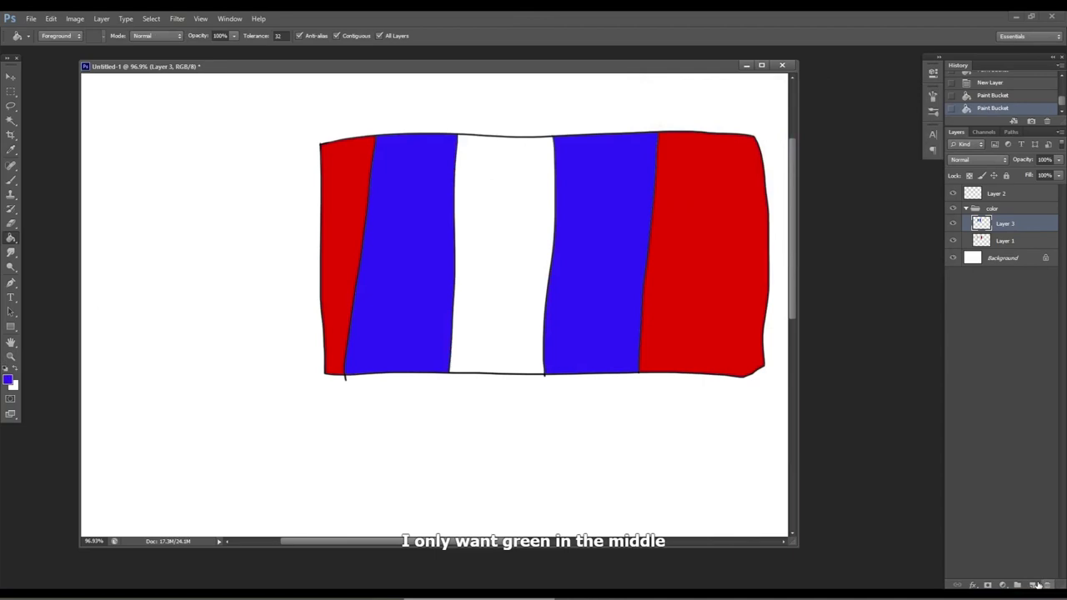
# On a new layer, fill the middle flag stripe with green.
pyautogui.hotkey('ctrl', 'shift', 'alt', 'n')
pyautogui.click(9, 380)
pyautogui.click(798, 212)
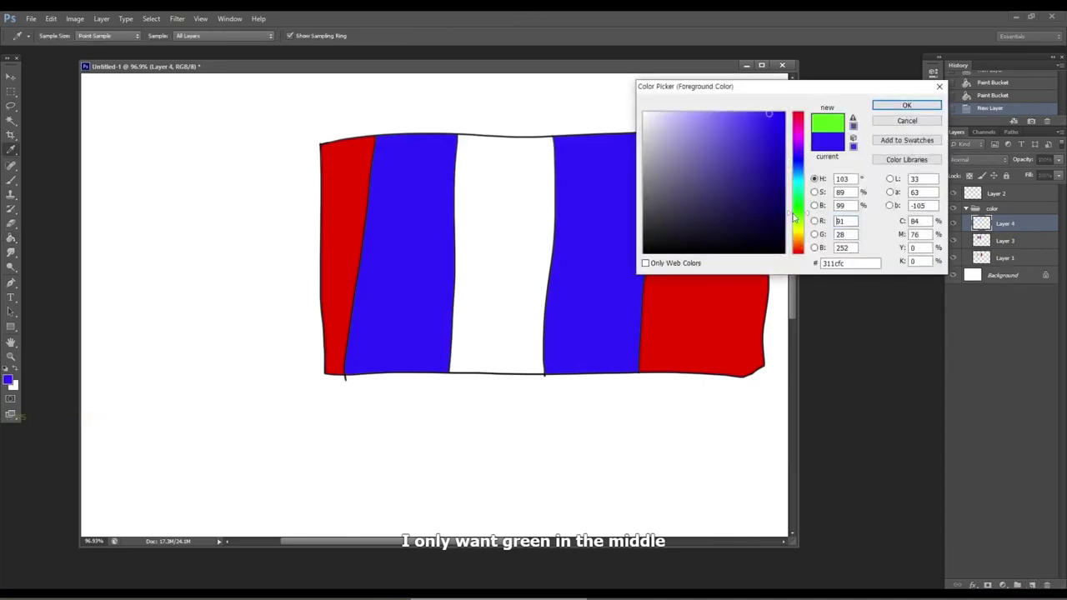
pyautogui.click(900, 106)
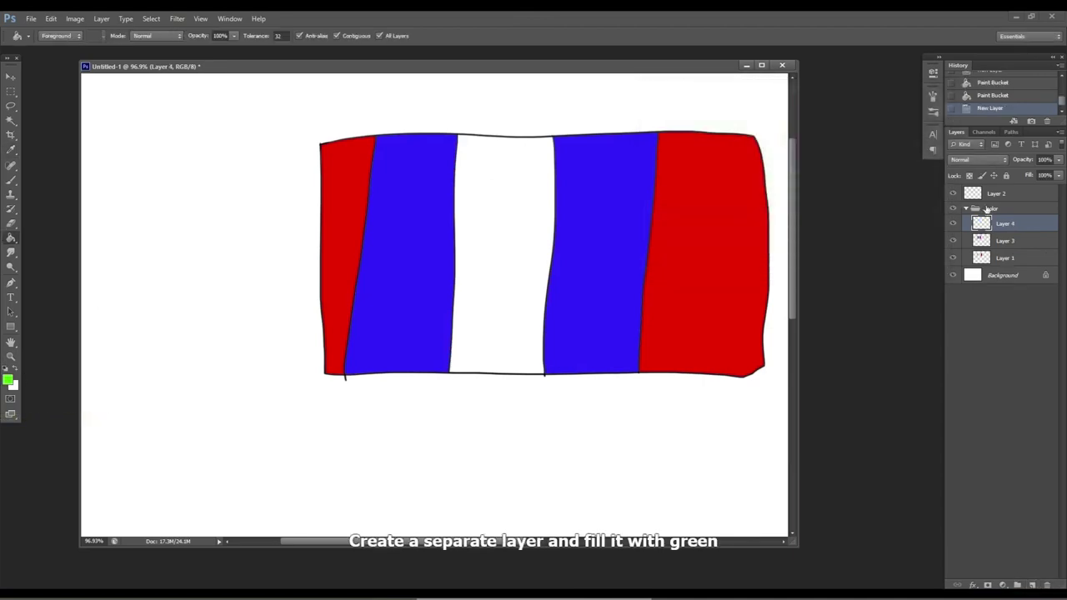
pyautogui.click(505, 204)
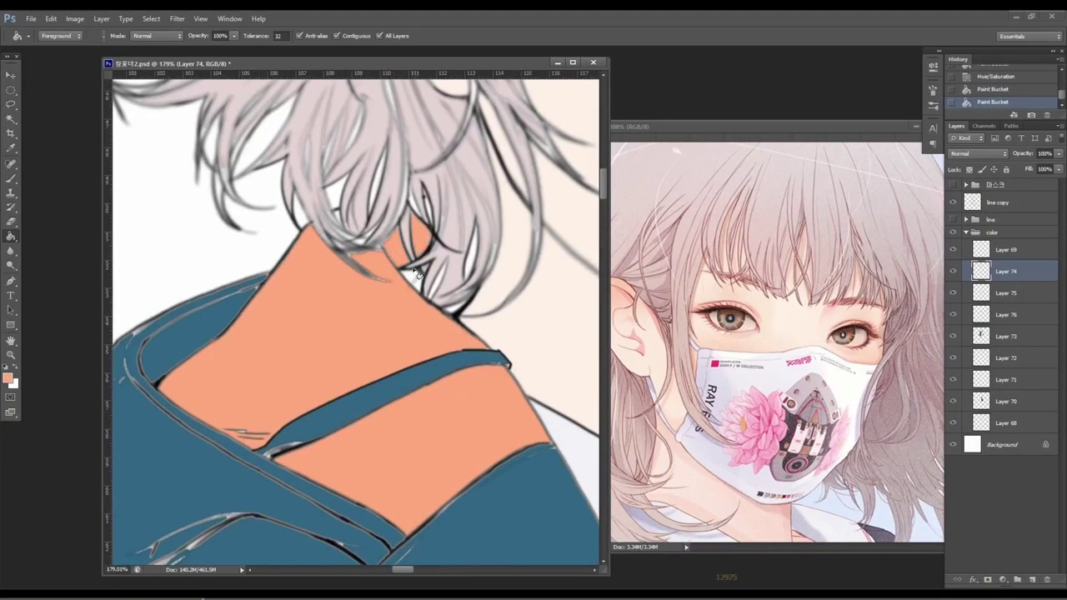
# Fill two gaps between the neck hair strands with the orange skin colour.
pyautogui.click(417, 273)
pyautogui.click(474, 263)
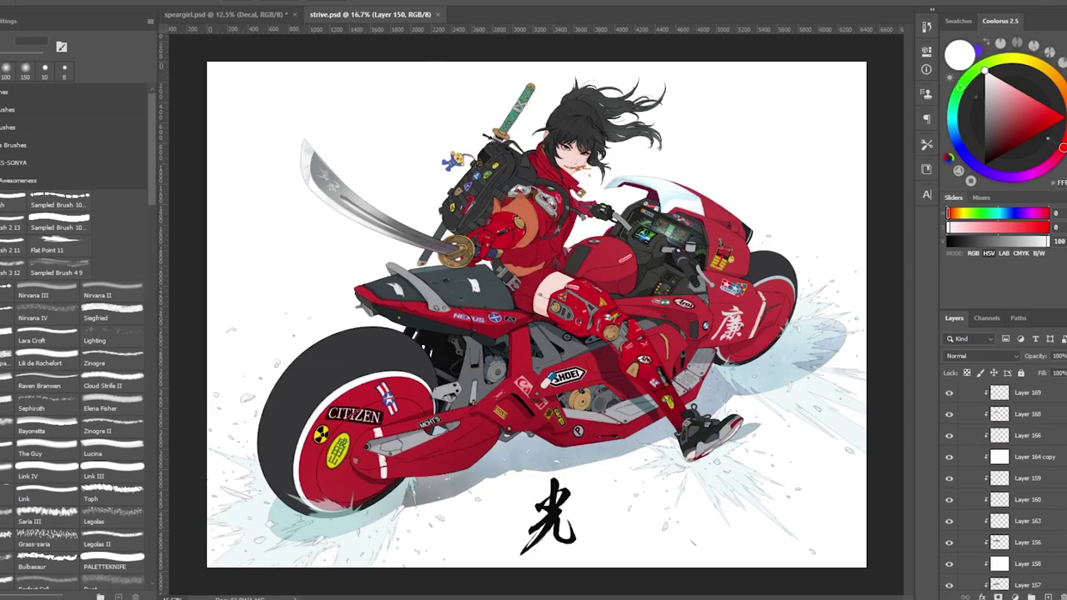
pyautogui.scroll(5, 1001, 488)
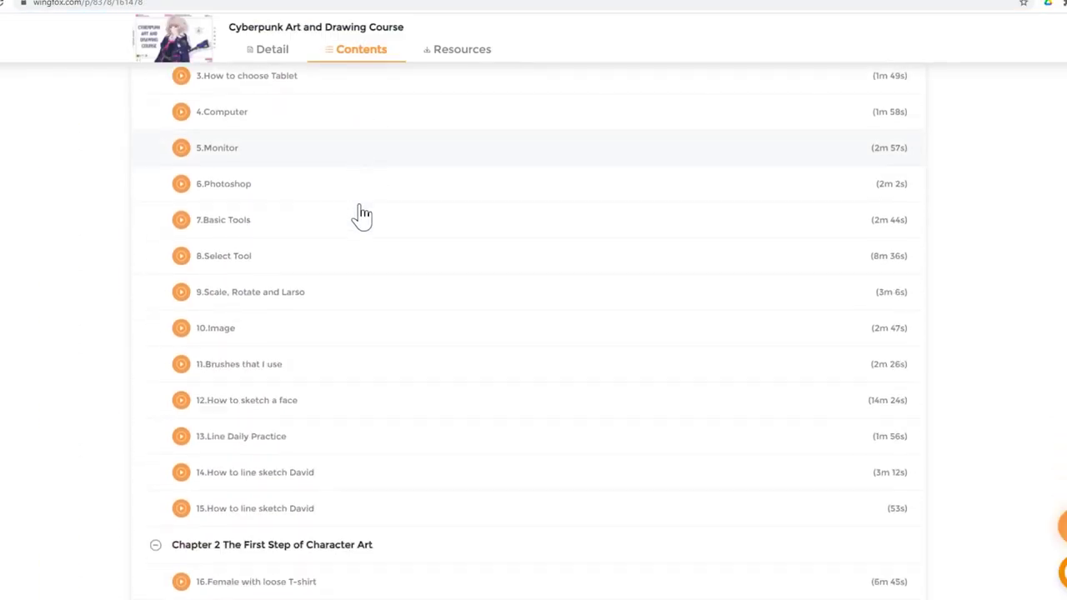
# Scroll the course contents down to Chapter 3's lessons, such as 30.Face drawing.
pyautogui.scroll(-12, 361, 215)
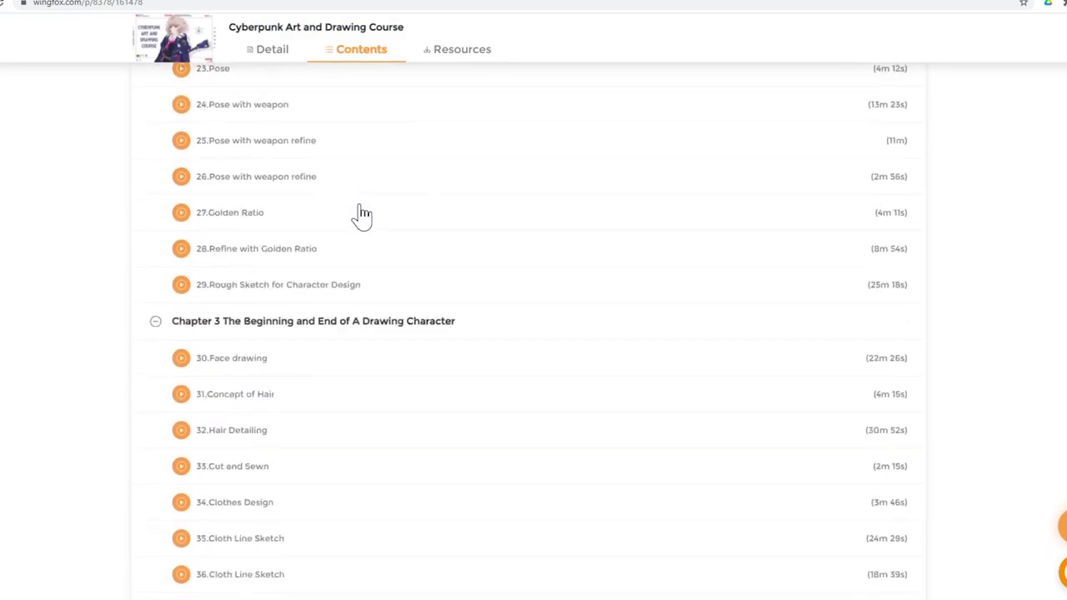
pyautogui.scroll(-5, 361, 214)
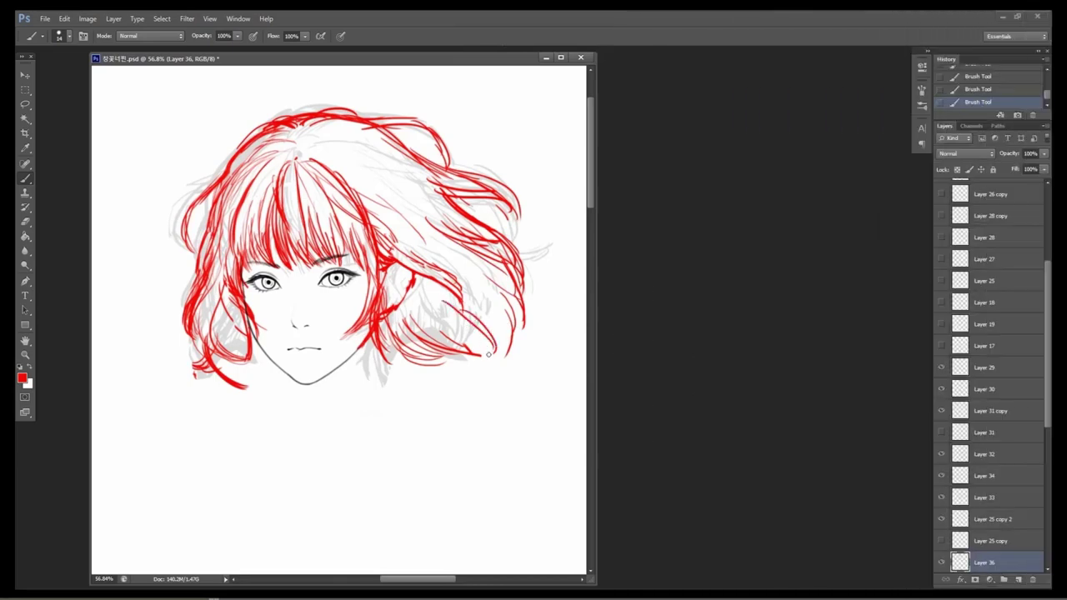
# Sketch red and black hair strands around the face, undoing unsatisfactory strokes.
pyautogui.moveTo(492, 307); pyautogui.dragTo(497, 369)
pyautogui.hotkey('ctrl', 'z')
pyautogui.moveTo(426, 302); pyautogui.dragTo(488, 356)
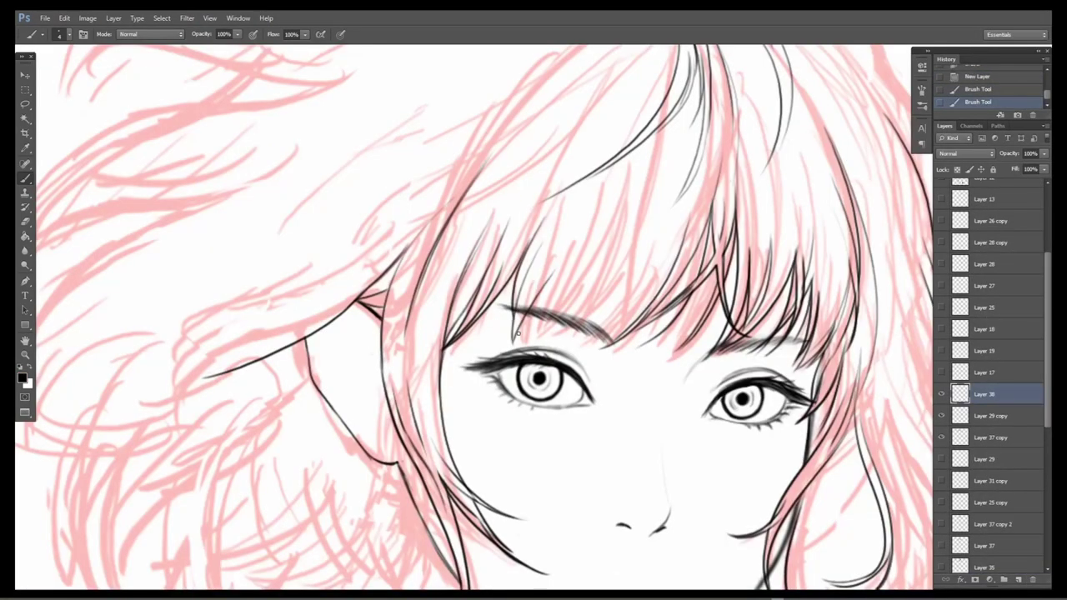
pyautogui.hotkey('ctrl', 'z')
pyautogui.moveTo(512, 342)
pyautogui.mouseDown()
pyautogui.moveTo(594, 215)
pyautogui.moveTo(522, 335)
pyautogui.mouseUp()
pyautogui.hotkey('ctrl', 'z')
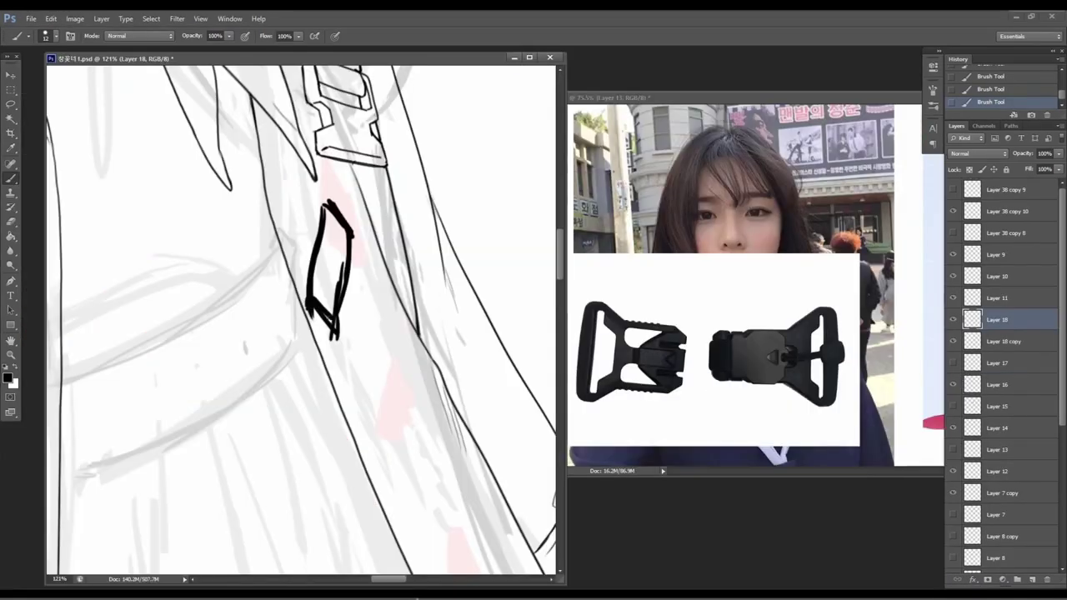
# Ink the strap buckle from the reference photo and erase stray strap lines.
pyautogui.moveTo(310, 301); pyautogui.dragTo(337, 337)
pyautogui.moveTo(300, 305)
pyautogui.mouseDown()
pyautogui.moveTo(312, 328)
pyautogui.moveTo(324, 322)
pyautogui.moveTo(335, 335)
pyautogui.mouseUp()
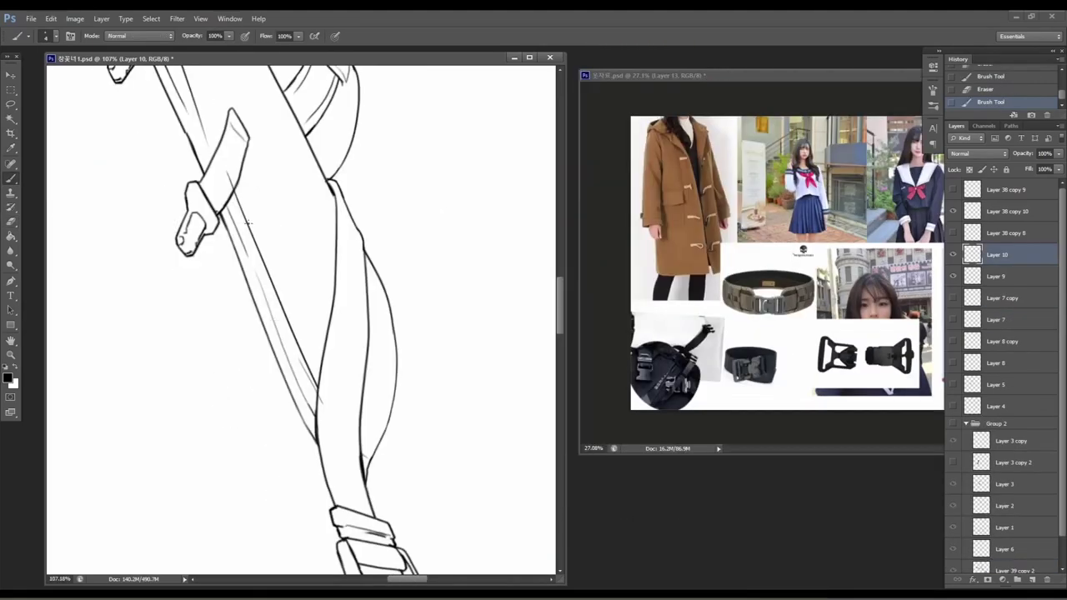
pyautogui.press('e')
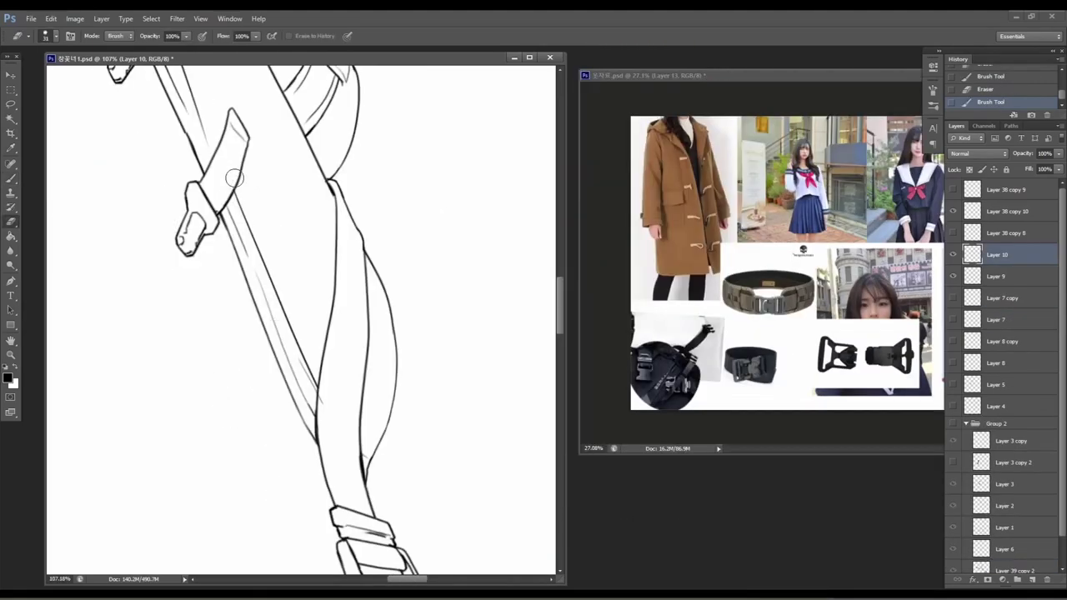
pyautogui.moveTo(234, 185); pyautogui.dragTo(242, 250)
pyautogui.scroll(3, 234, 185)
pyautogui.scroll(-5, 489, 217)
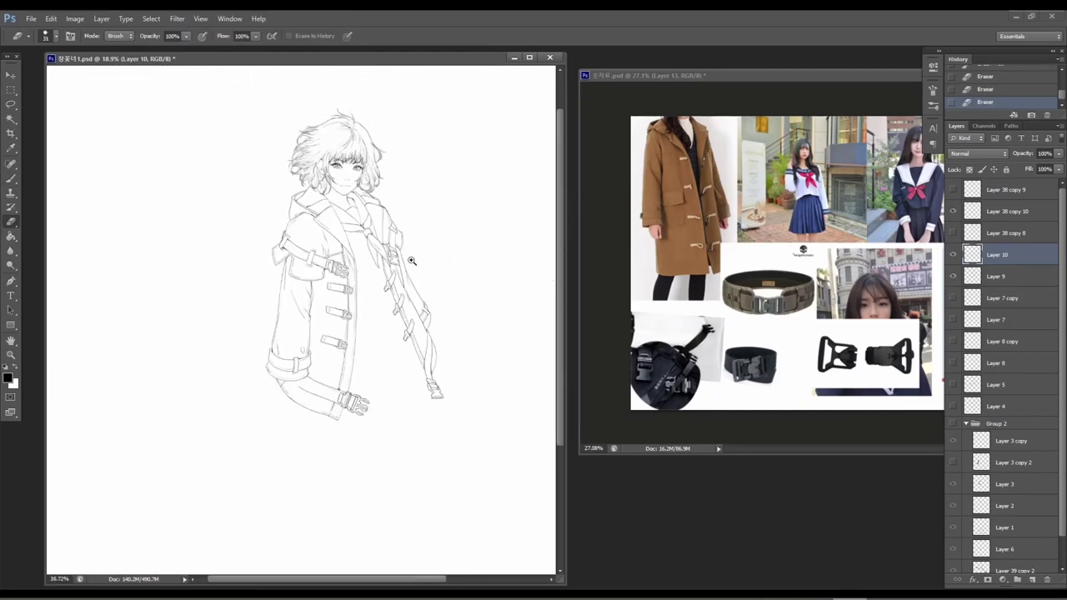
pyautogui.scroll(5, 467, 350)
pyautogui.press('b')
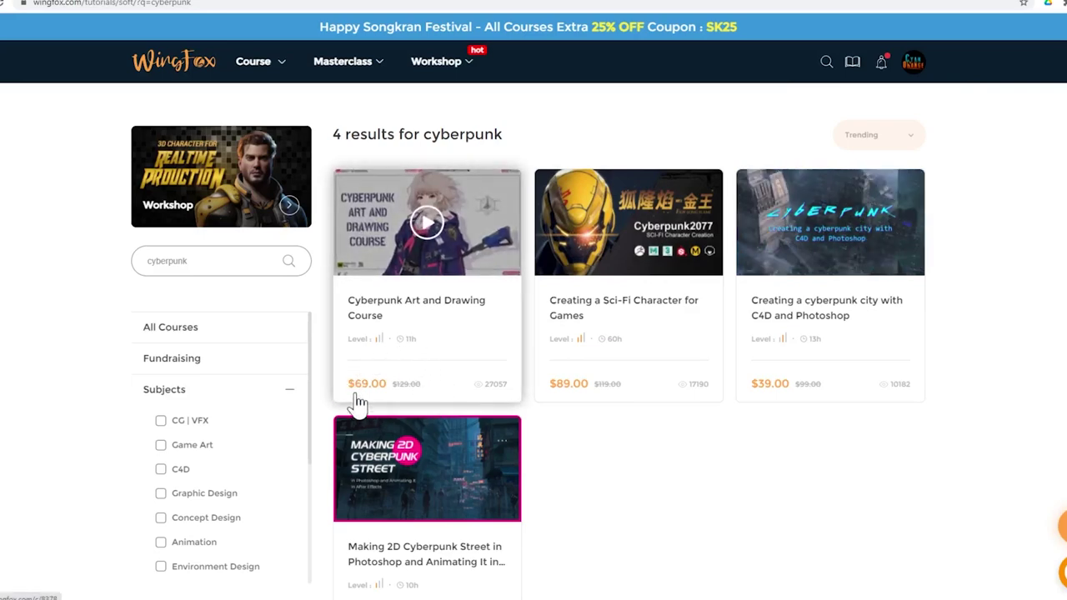
# Buy the $69.00 Cyberpunk Art and Drawing Course and highlight its weekly update policy.
pyautogui.click(458, 341)
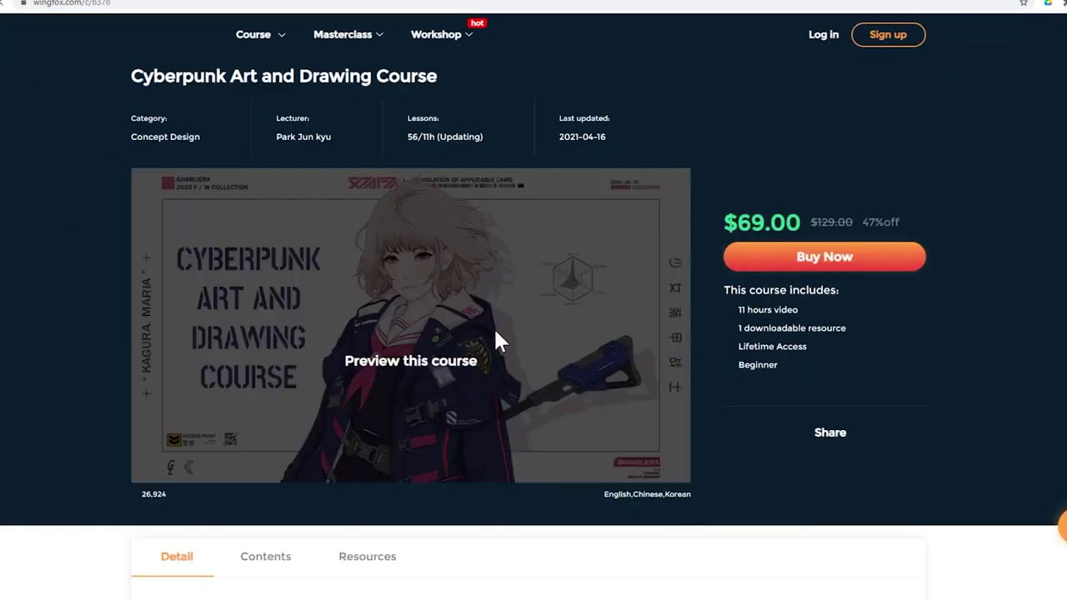
pyautogui.click(826, 259)
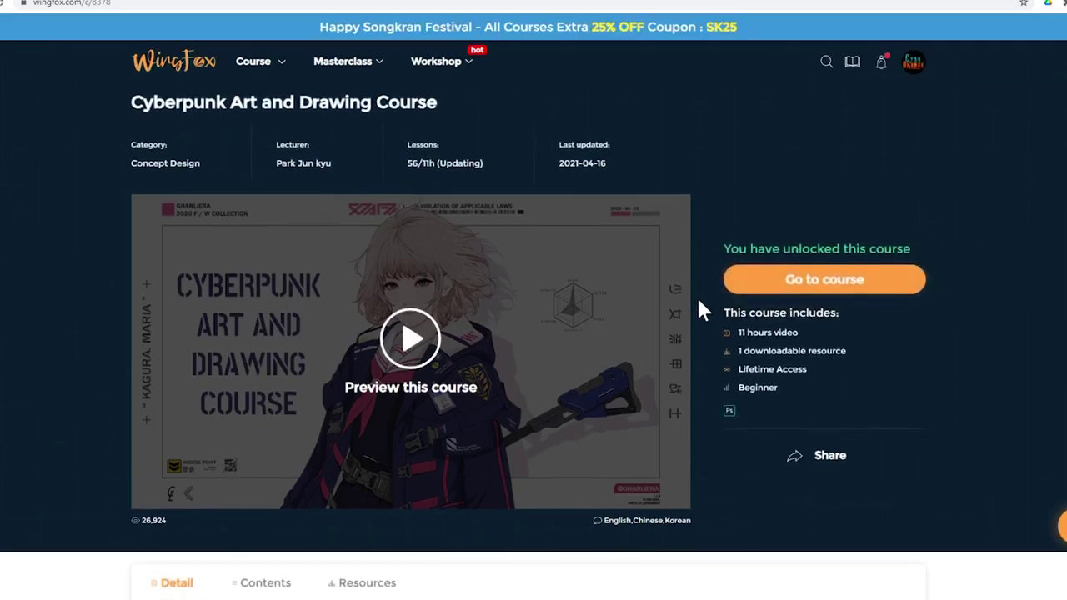
pyautogui.scroll(-3, 700, 300)
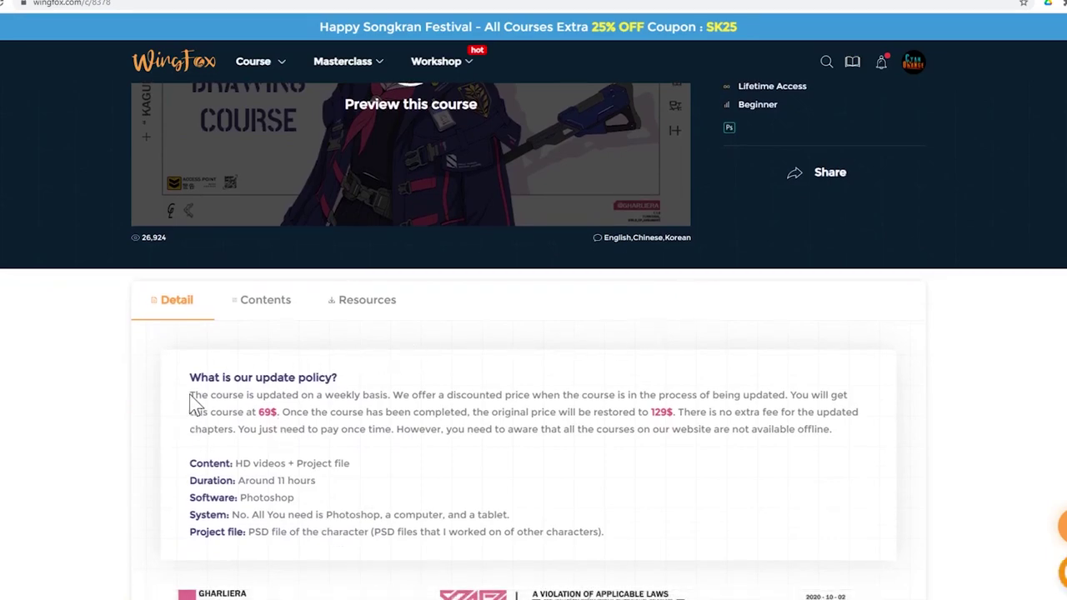
pyautogui.moveTo(192, 395); pyautogui.dragTo(875, 442)
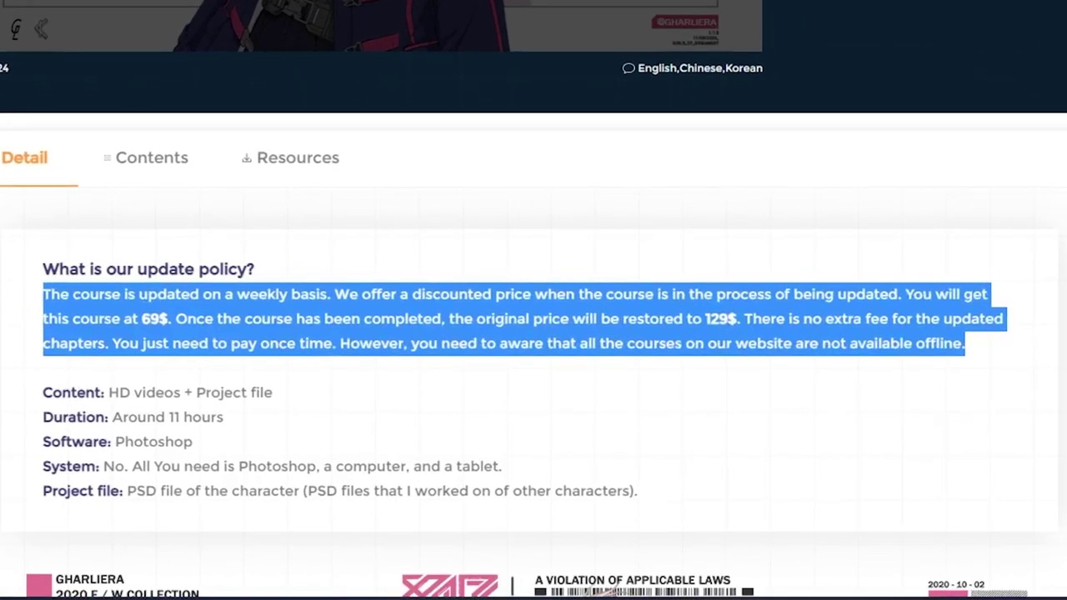
pyautogui.click(374, 419)
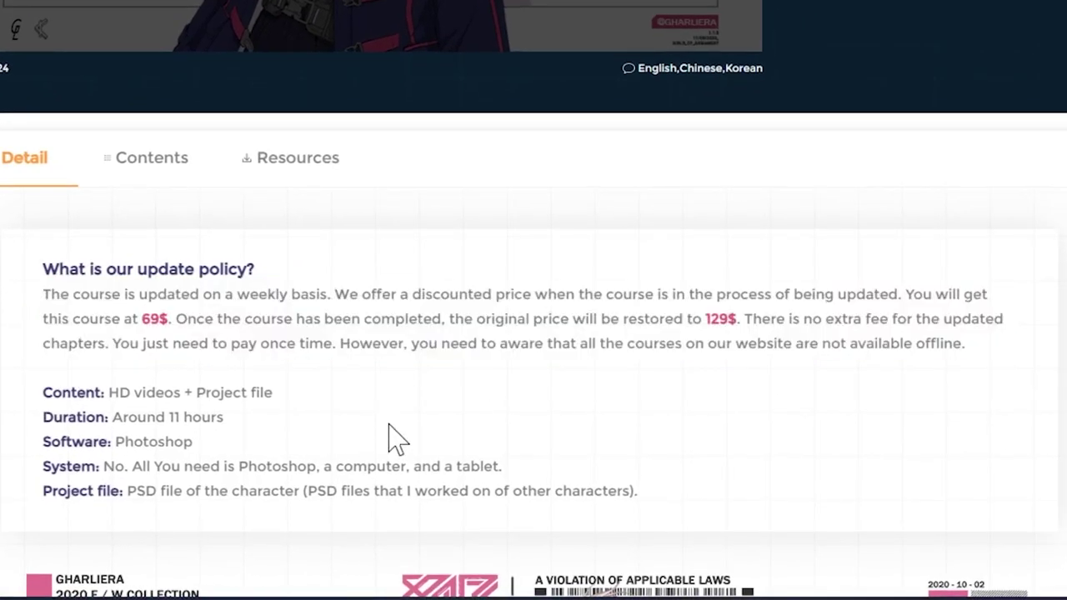
pyautogui.scroll(5, 392, 440)
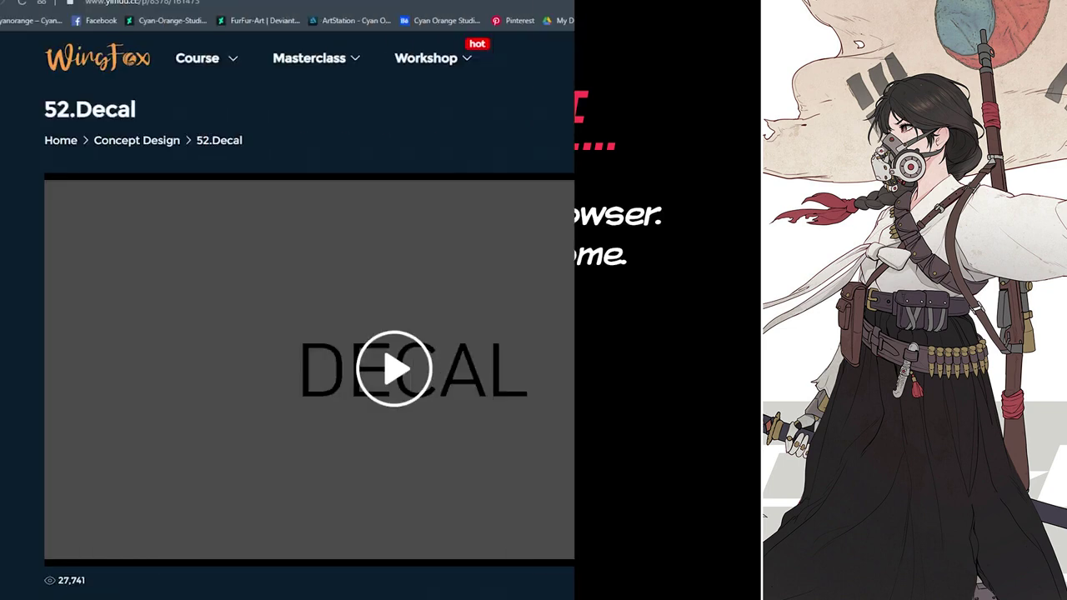
# Play the 52.Decal lesson video, which fails with an encrypted-video browser error.
pyautogui.click(411, 379)
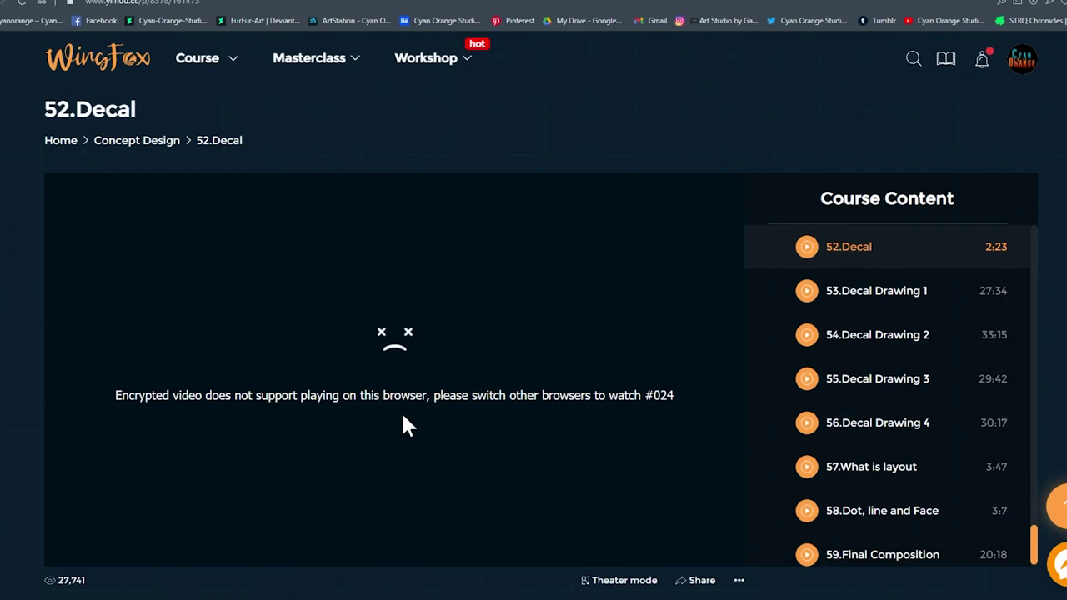
pyautogui.scroll(-3, 403, 416)
pyautogui.scroll(3, 403, 416)
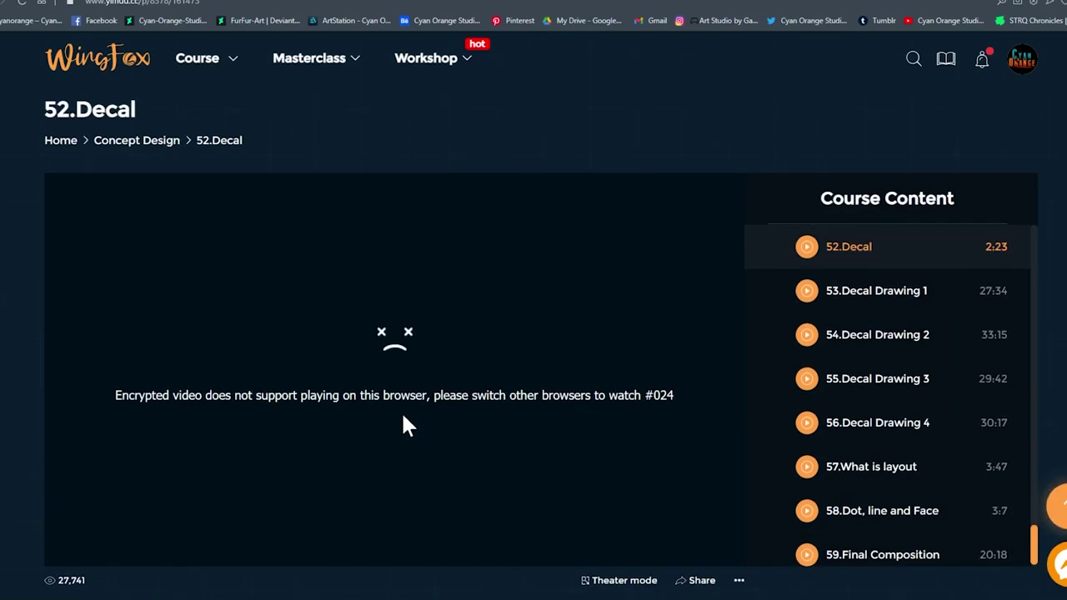